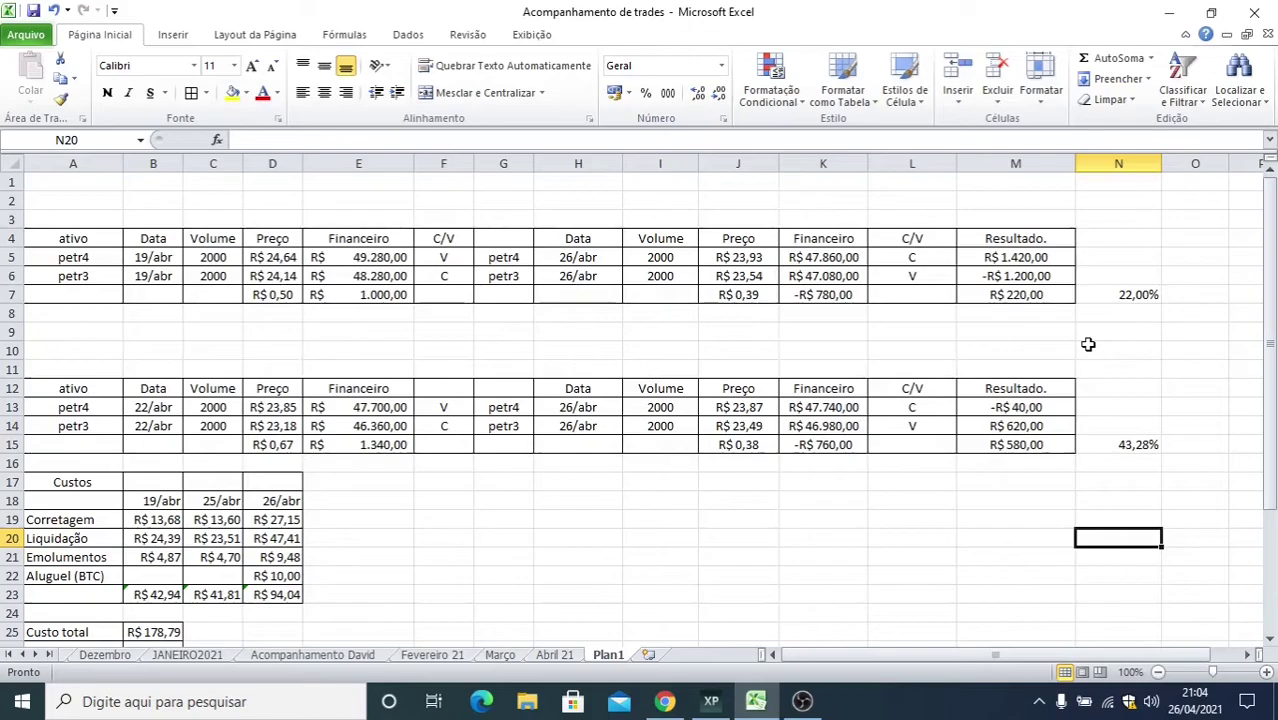
Step: Point red arrows at the first trade's 19/abr date, petr4 entry price and price spread, and clear the annotations
mouse_move(22, 382)
left_mouse_down()
mouse_move(118, 277)
mouse_move(148, 268)
mouse_move(120, 297)
left_mouse_up()
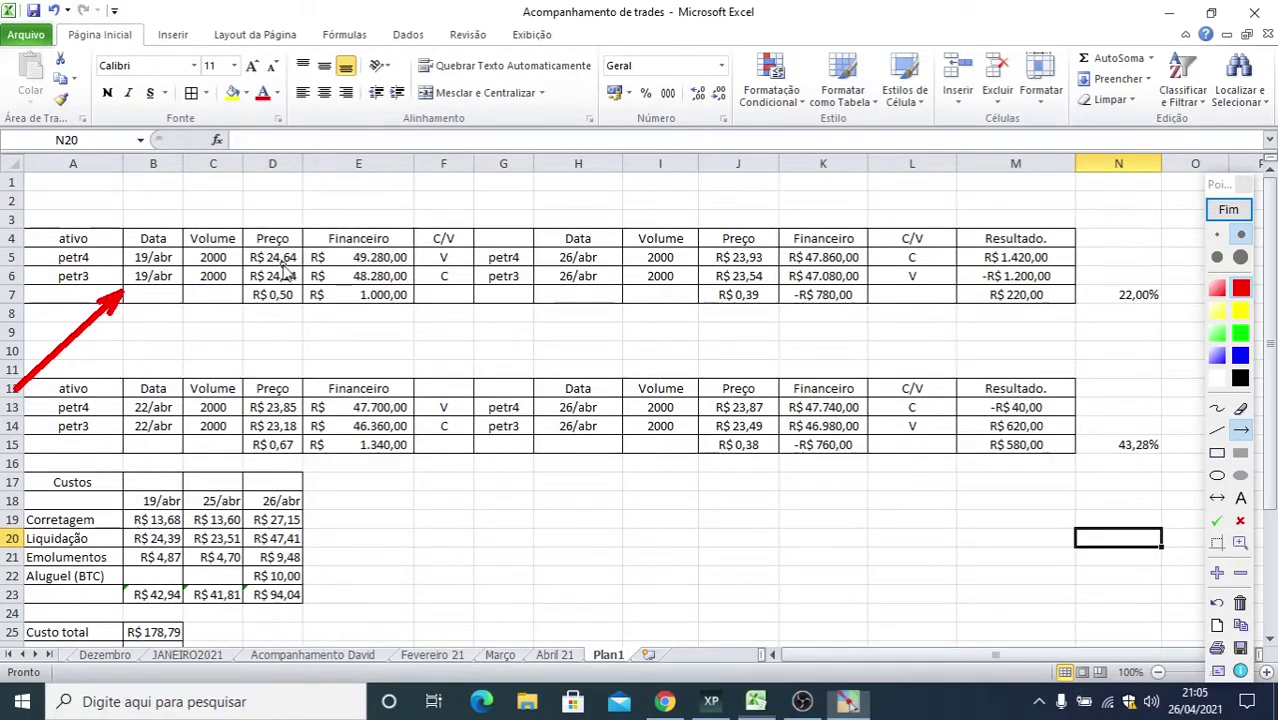
left_click_drag(200, 333, 259, 261)
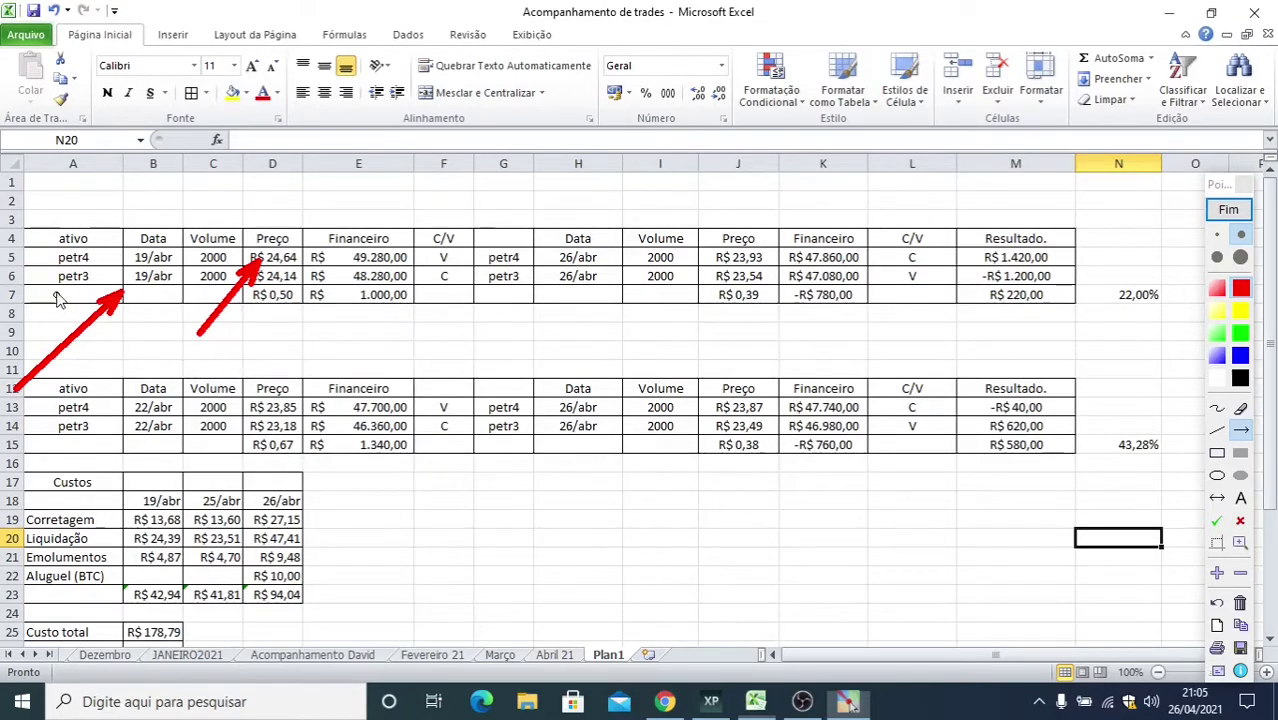
left_click_drag(237, 353, 272, 293)
key("Escape")
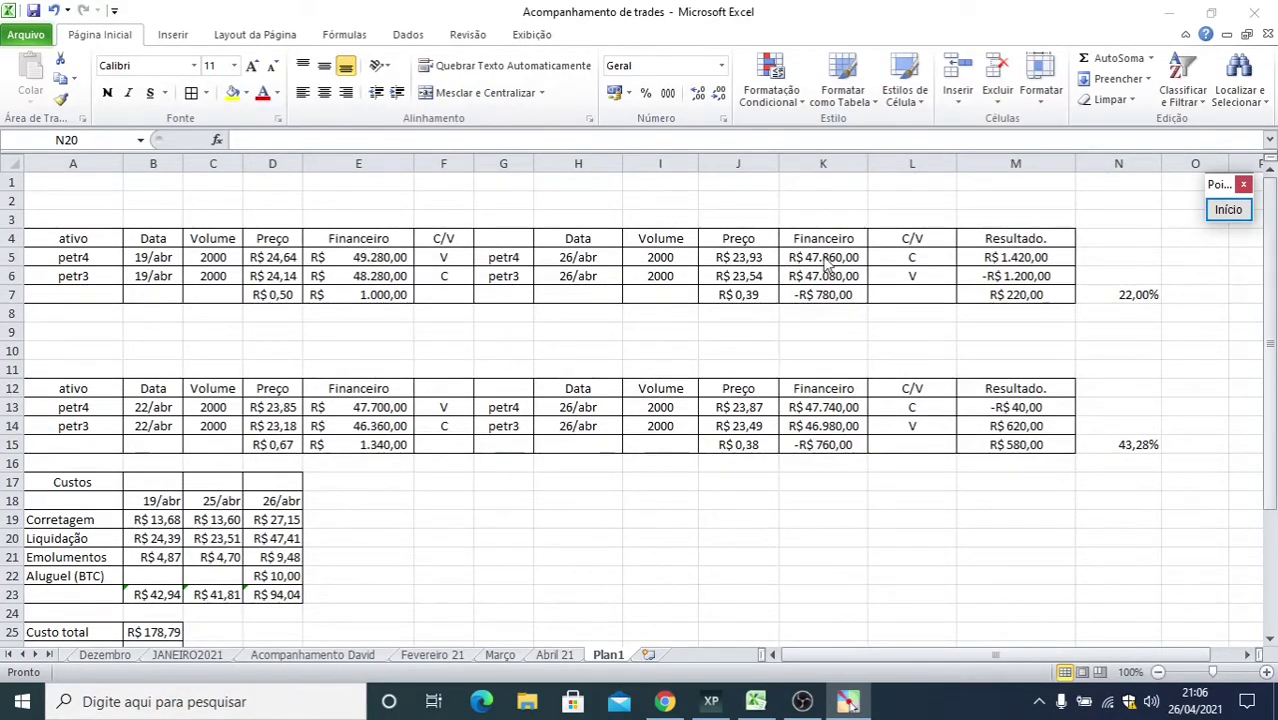
Step: Inspect the first trade's petr4 result and total result formulas, pointing an arrow at the petr3 result
key("alt+Tab")
left_click(1052, 257)
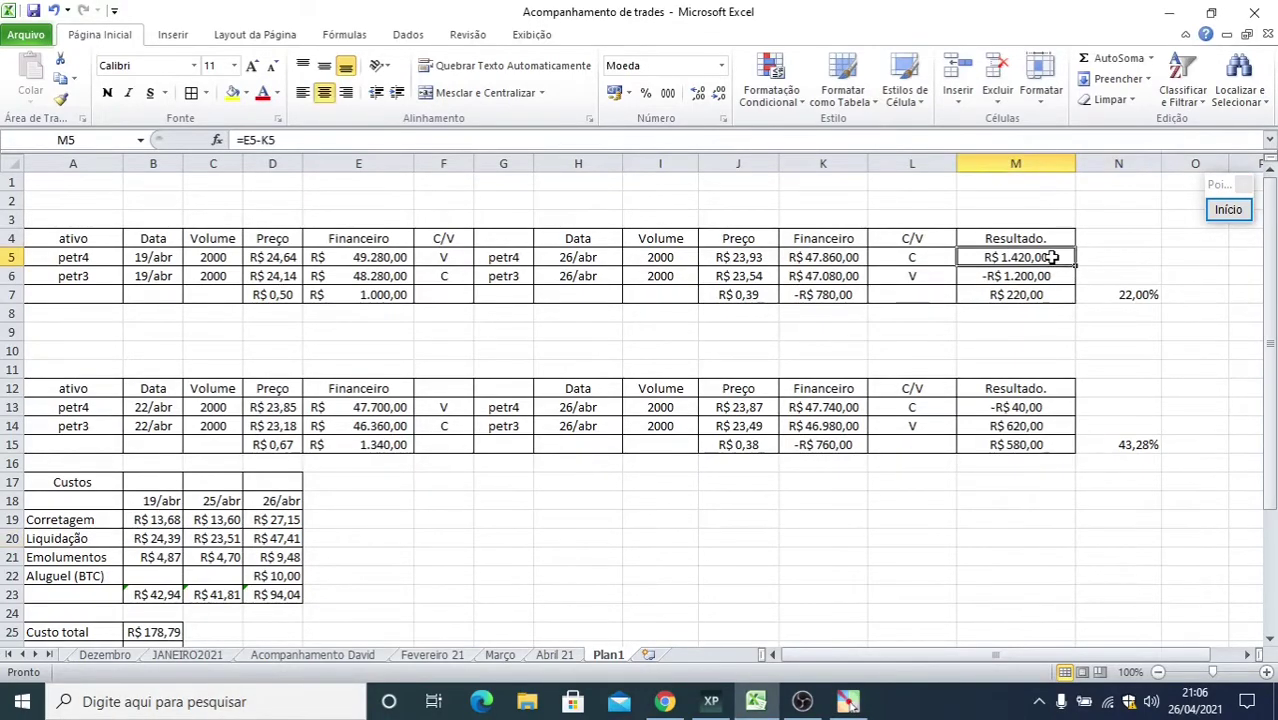
key("Pause")
mouse_move(822, 352)
left_mouse_down()
mouse_move(913, 264)
mouse_move(957, 271)
left_mouse_up()
key("Pause")
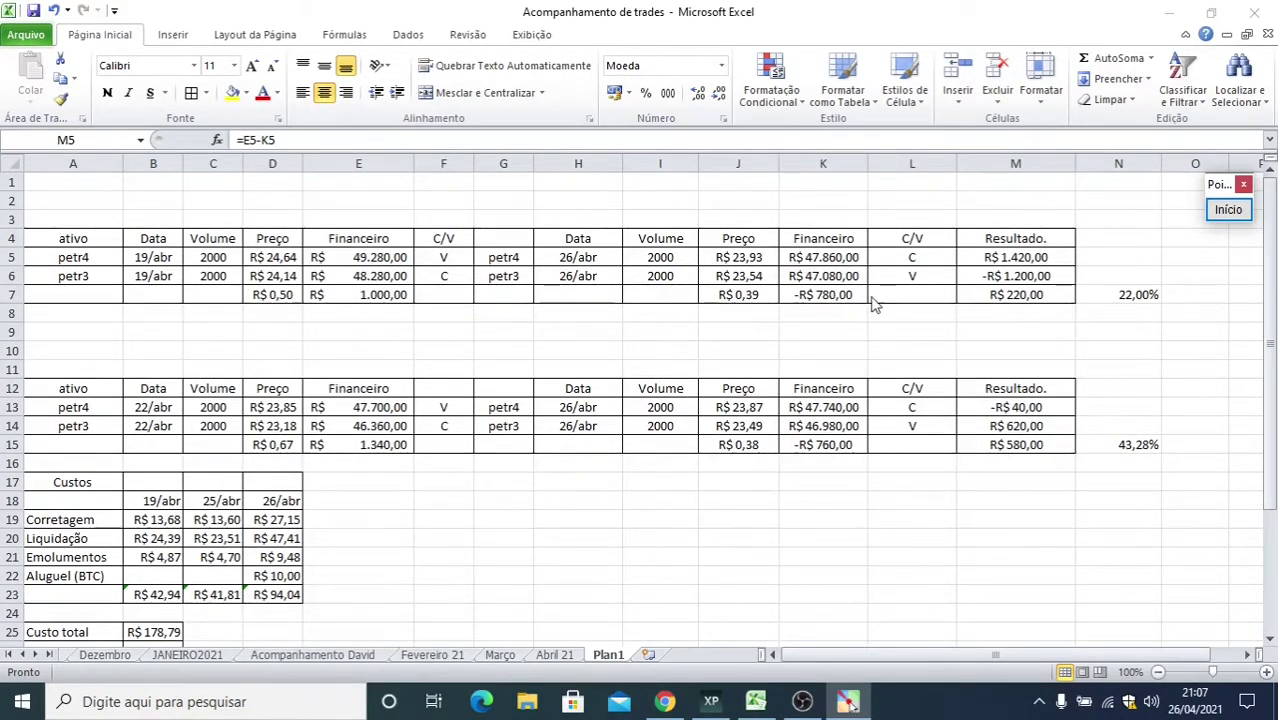
left_click(1018, 298)
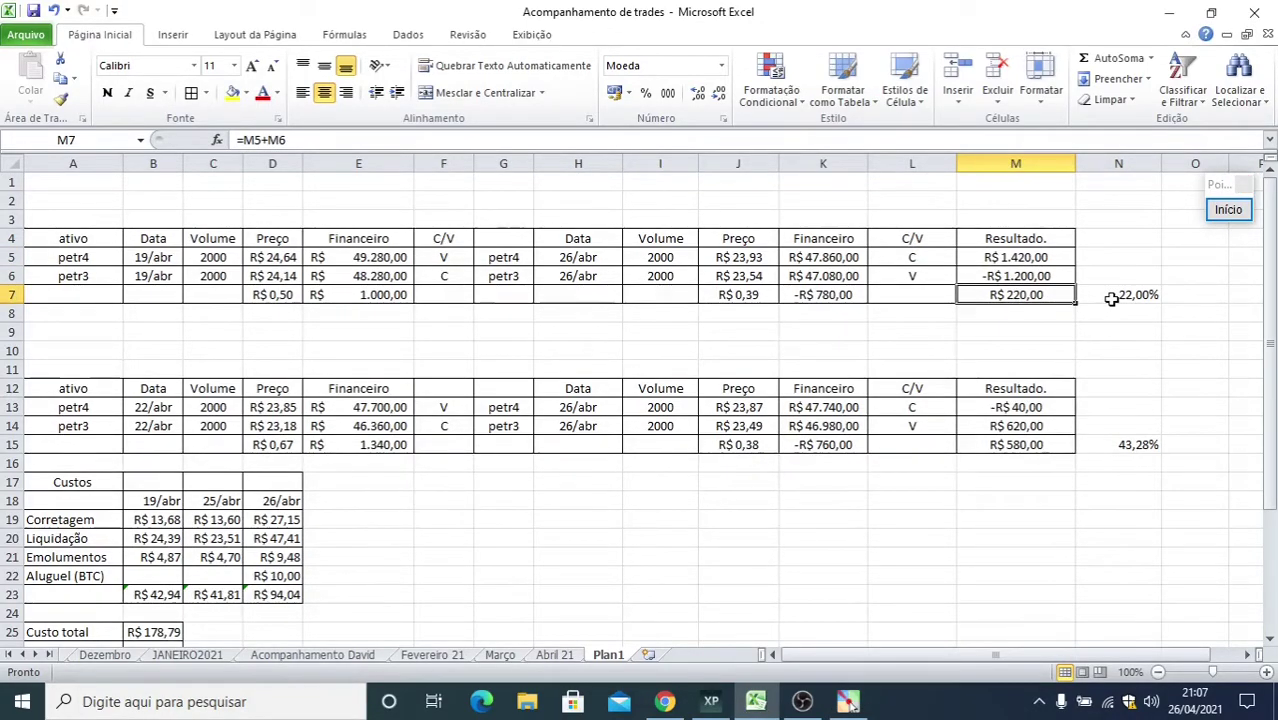
Step: Switch to XP Trader and point arrows at the prices and quantities of the orders executed on 19/04/2021
key("alt+Tab")
key("alt+Tab")
key("alt+Tab")
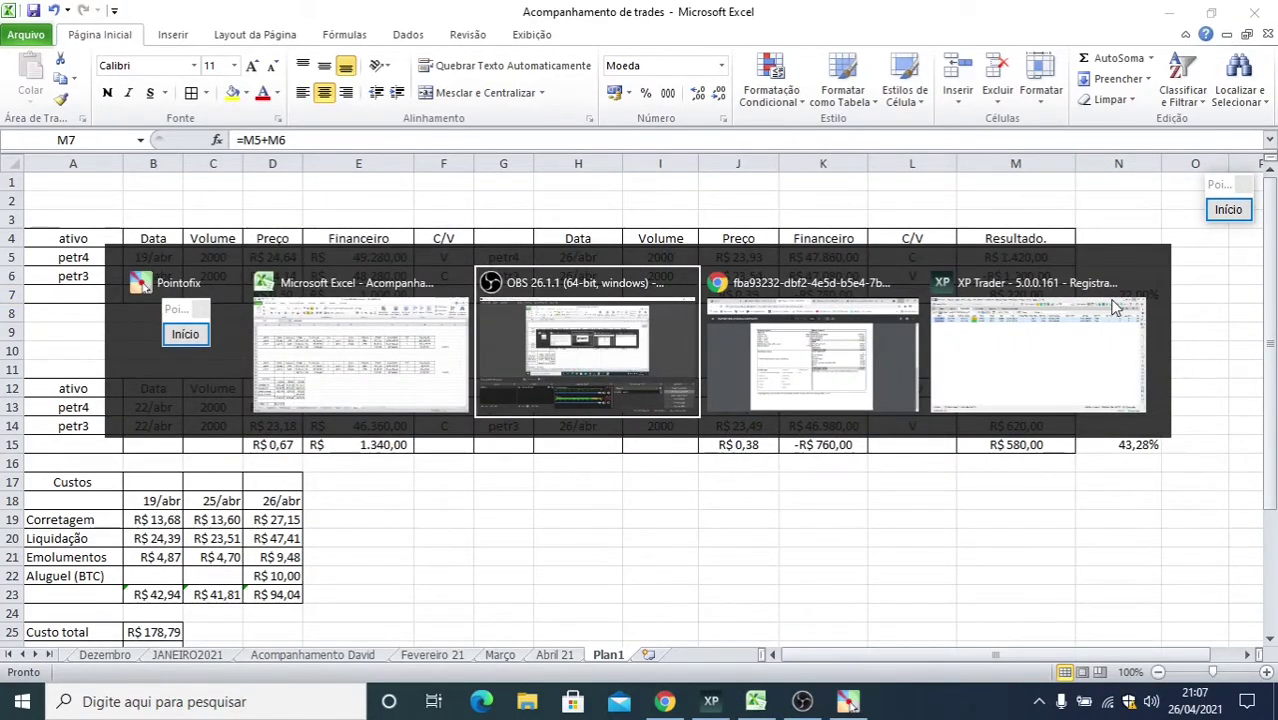
left_click(1115, 307)
left_click(255, 140)
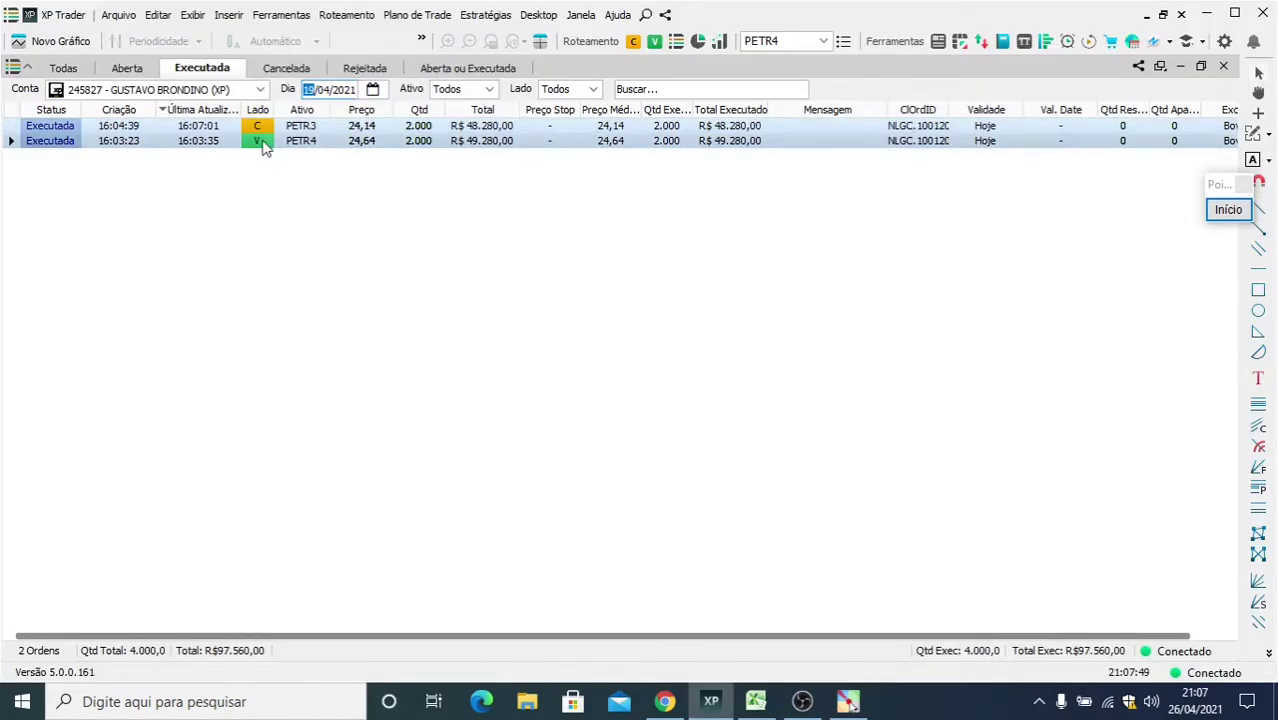
left_click_drag(212, 306, 330, 160)
left_click_drag(296, 277, 357, 162)
left_click_drag(388, 246, 418, 158)
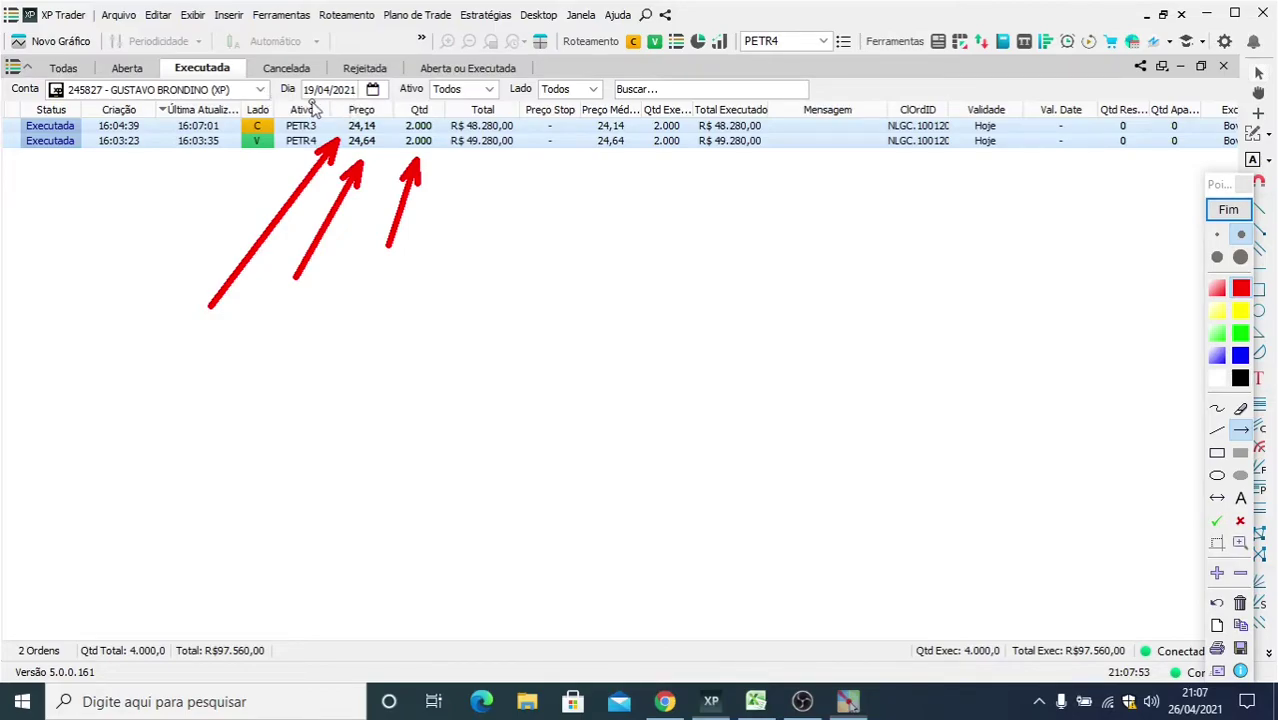
left_click(1226, 210)
Step: Filter the executed orders by the date 26/04/2021 and check the PETR4 and PETR3 trades
left_click(374, 91)
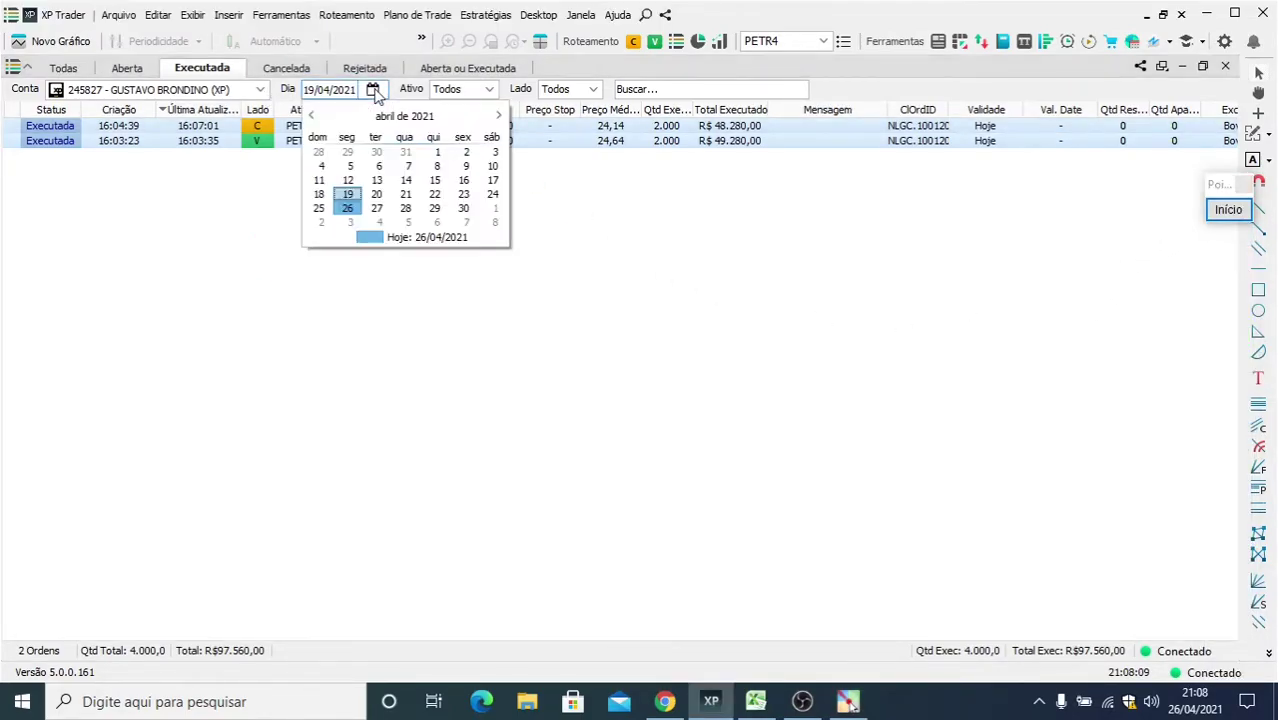
left_click(348, 209)
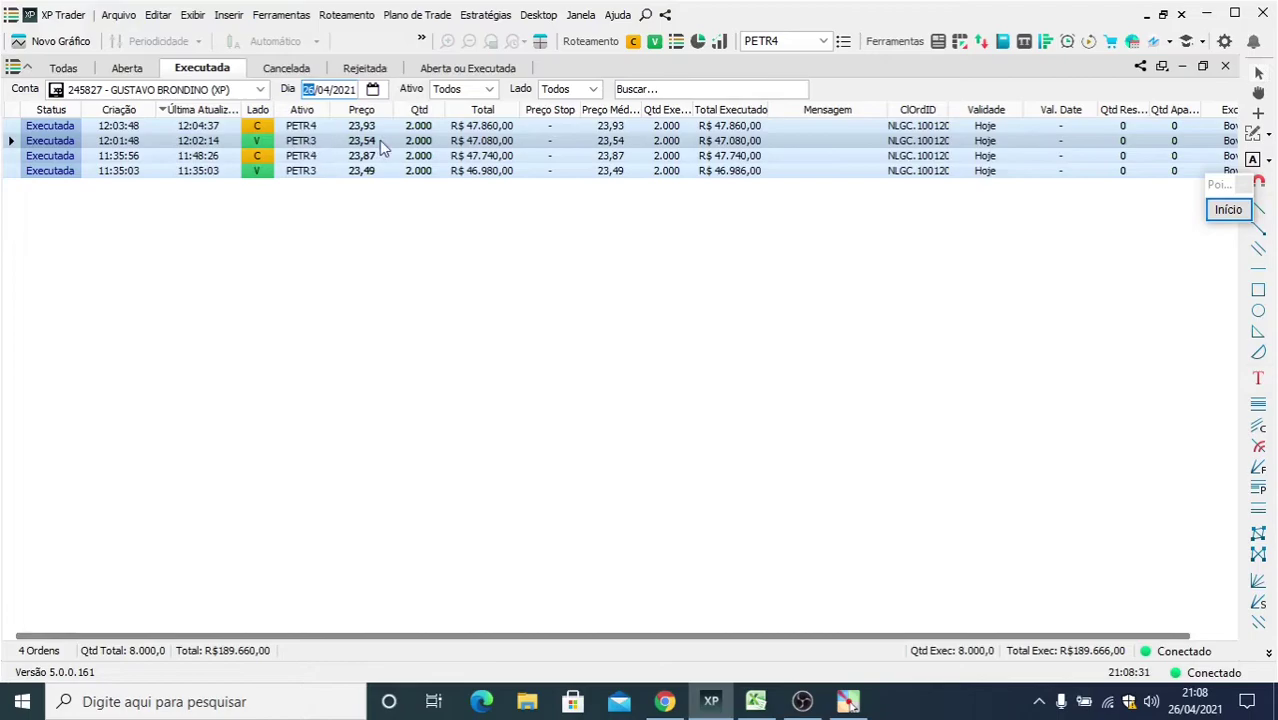
left_click(306, 129)
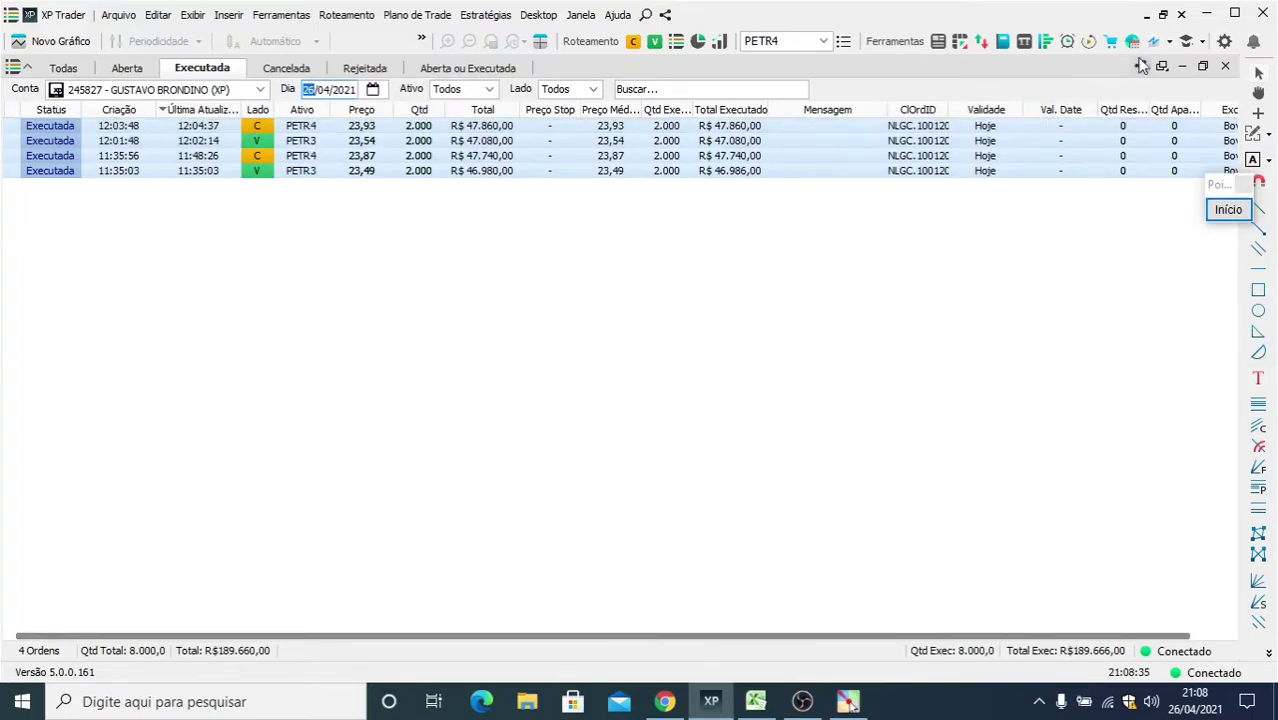
Step: Switch back to the Excel trade spreadsheet and go from the first trade's totals to the second trade's assets
key("alt+Tab")
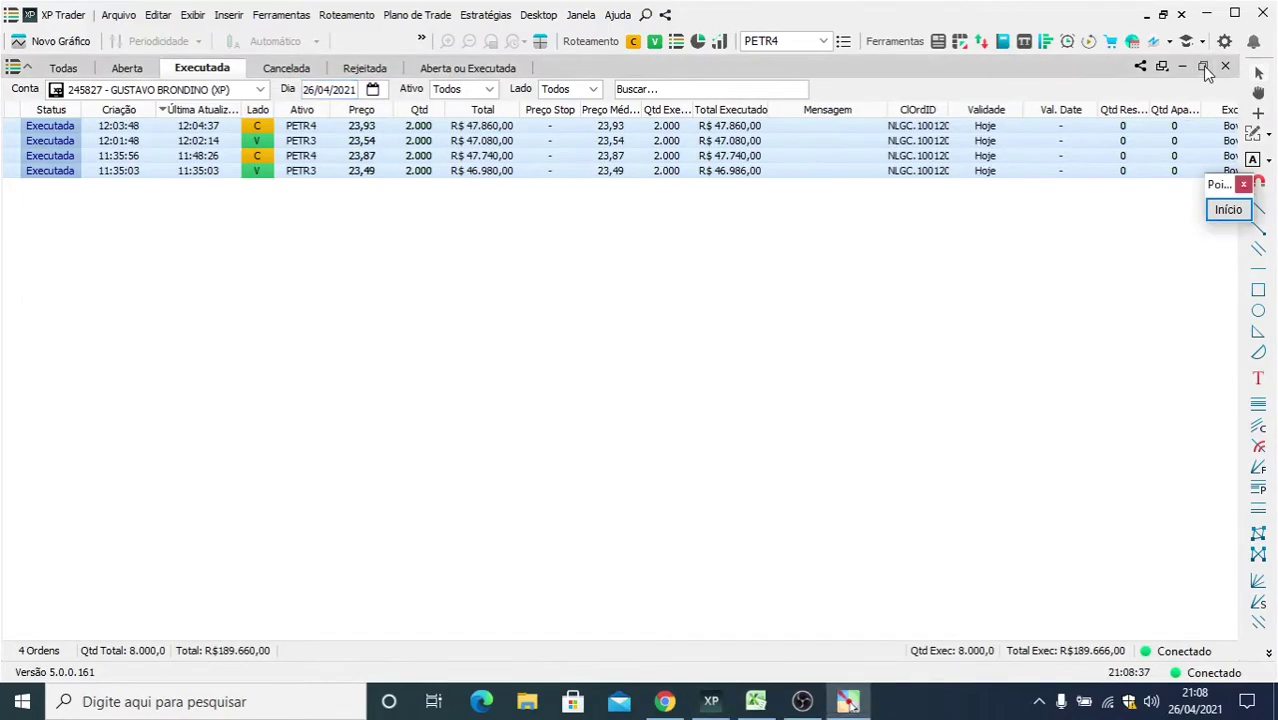
left_click(1092, 327)
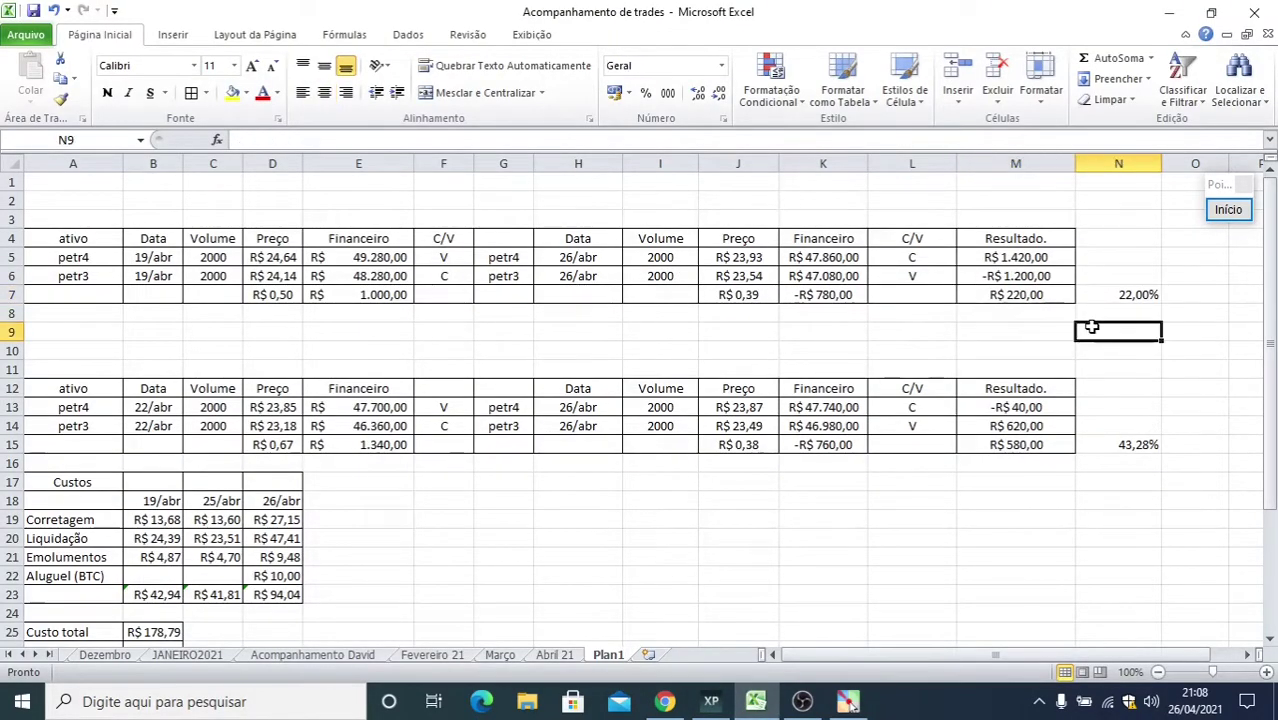
key("Up")
key("Up")
key("Left")
key("Right")
key("Left")
key("Left")
key("Left")
key("Home")
key("Down")
key("Down")
key("Down")
key("Down")
key("Down")
key("Down")
key("Down")
key("Down")
key("Down")
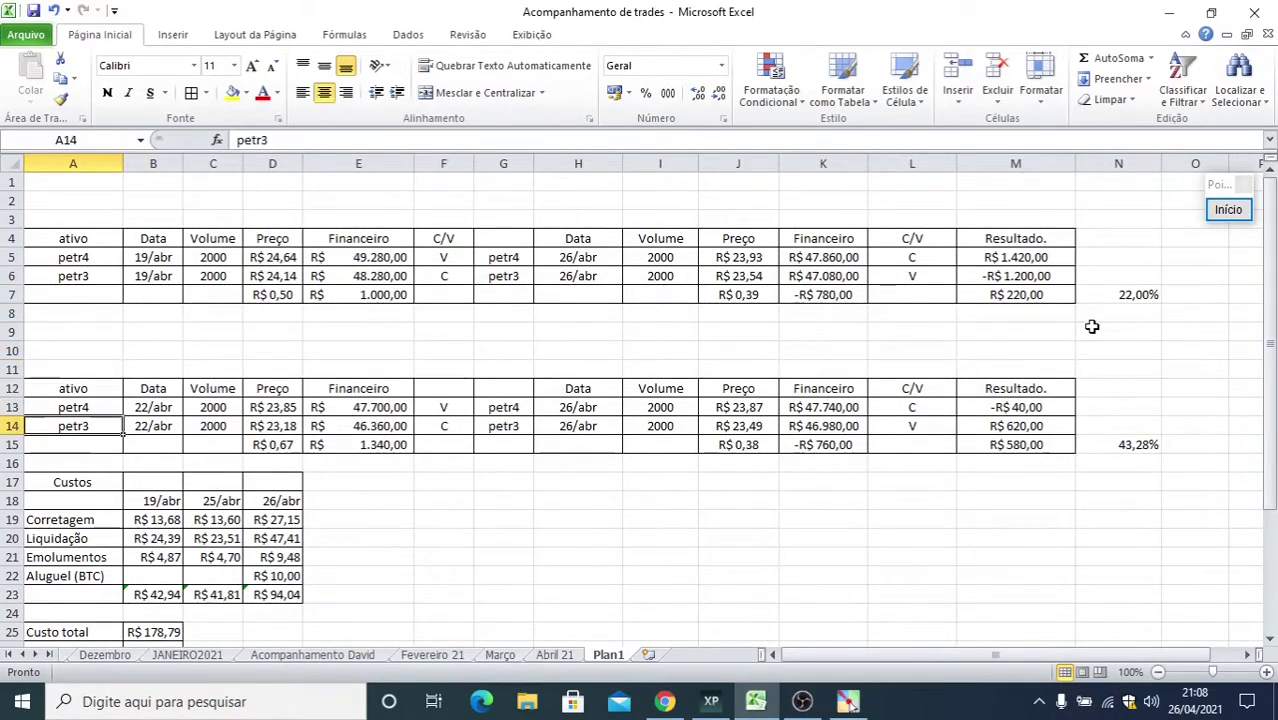
Step: Examine the second trade's entry volumes and prices, plus the price and financial differences in row 15
key("Up")
key("Up")
key("Up")
key("Up")
key("Right")
key("Right")
key("Down")
key("Down")
key("Left")
key("Left")
key("Right")
key("Right")
key("Right")
key("Down")
key("Up")
key("Up")
key("Up")
key("Down")
key("Down")
key("Down")
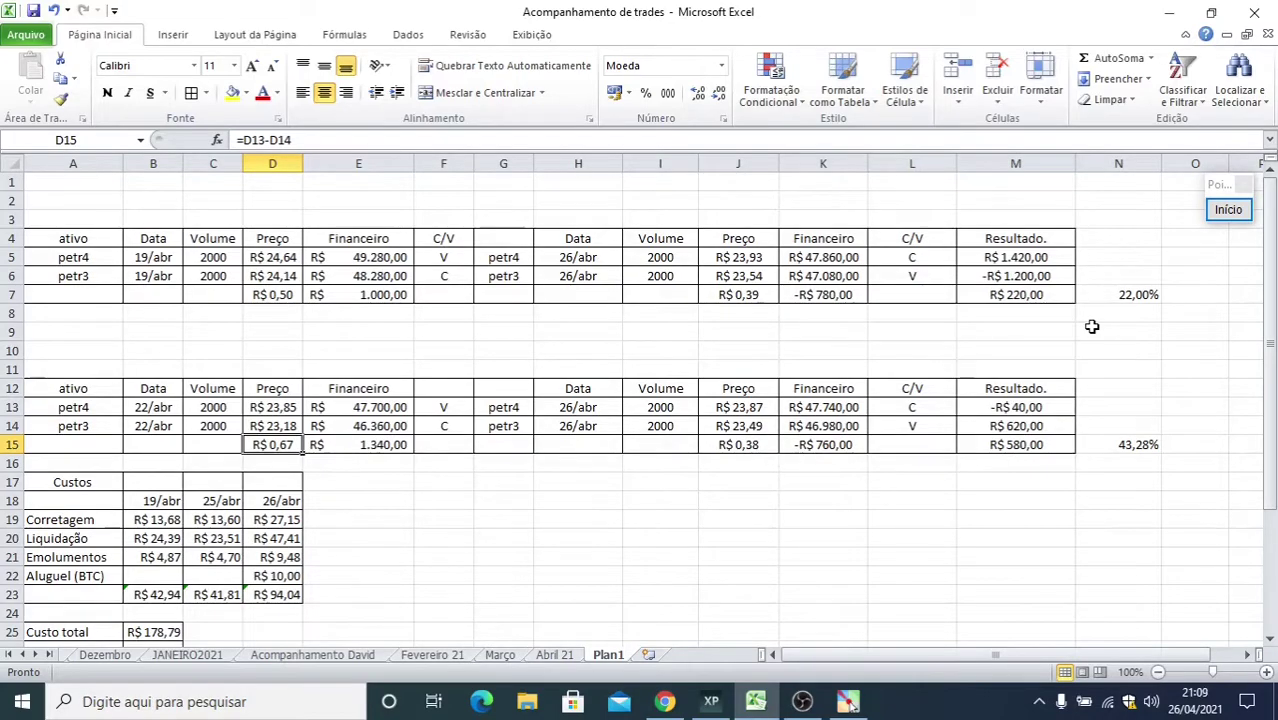
key("Right")
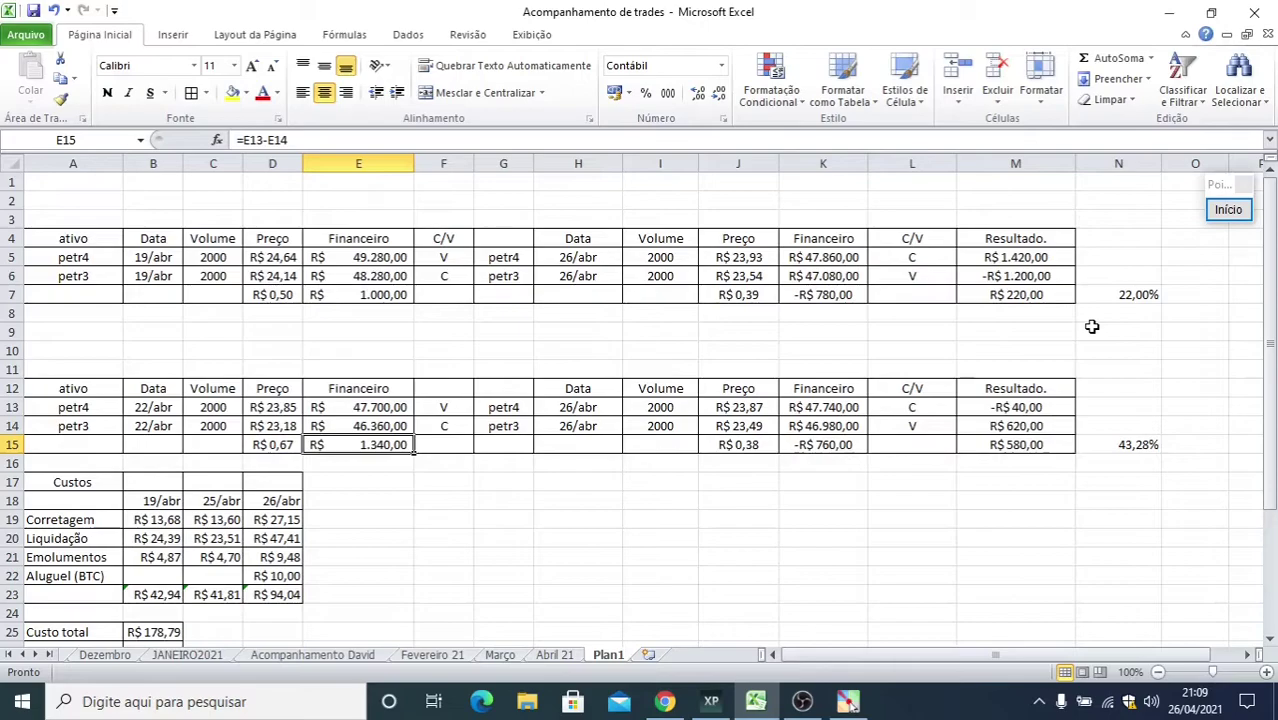
Step: Review the entry sides of petr4 and petr3 in rows 13 and 14, including volume, price and C/V
key("Up")
key("Up")
key("Right")
key("Left")
key("Left")
key("Left")
key("Left")
key("Left")
key("Right")
key("Right")
key("Right")
key("Right")
key("Right")
key("Down")
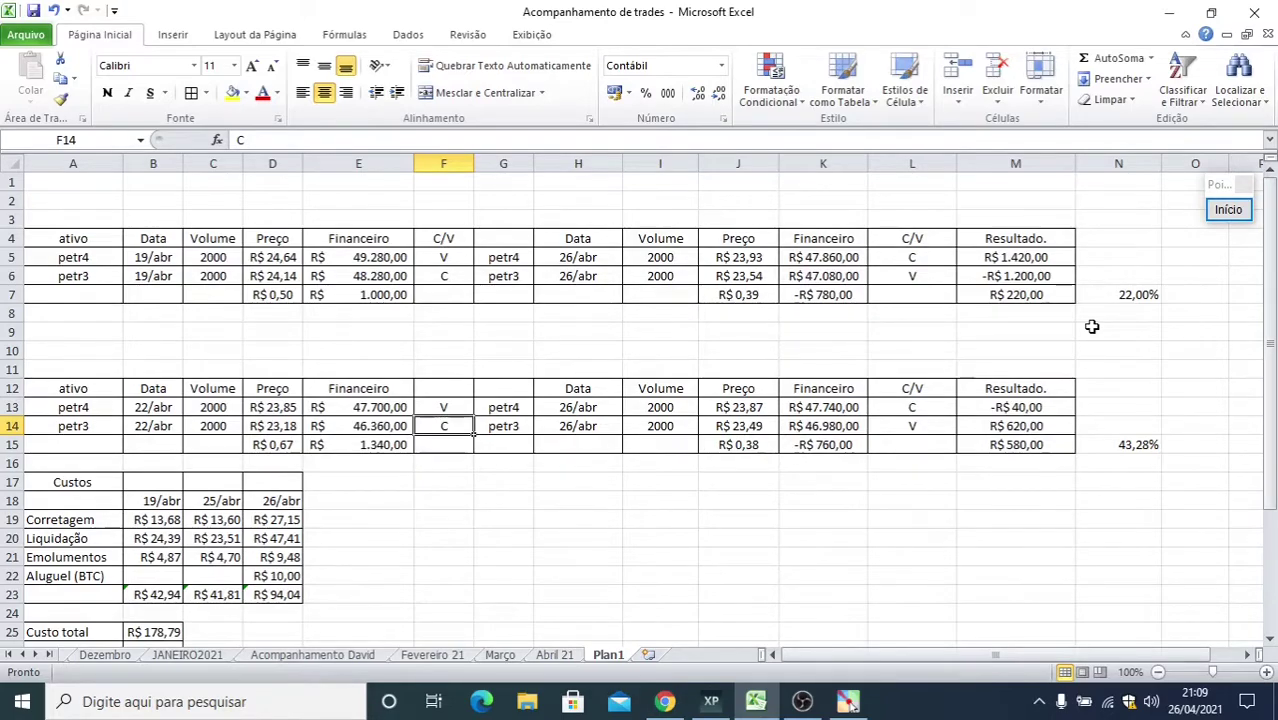
key("Left")
key("Left")
key("Left")
key("Left")
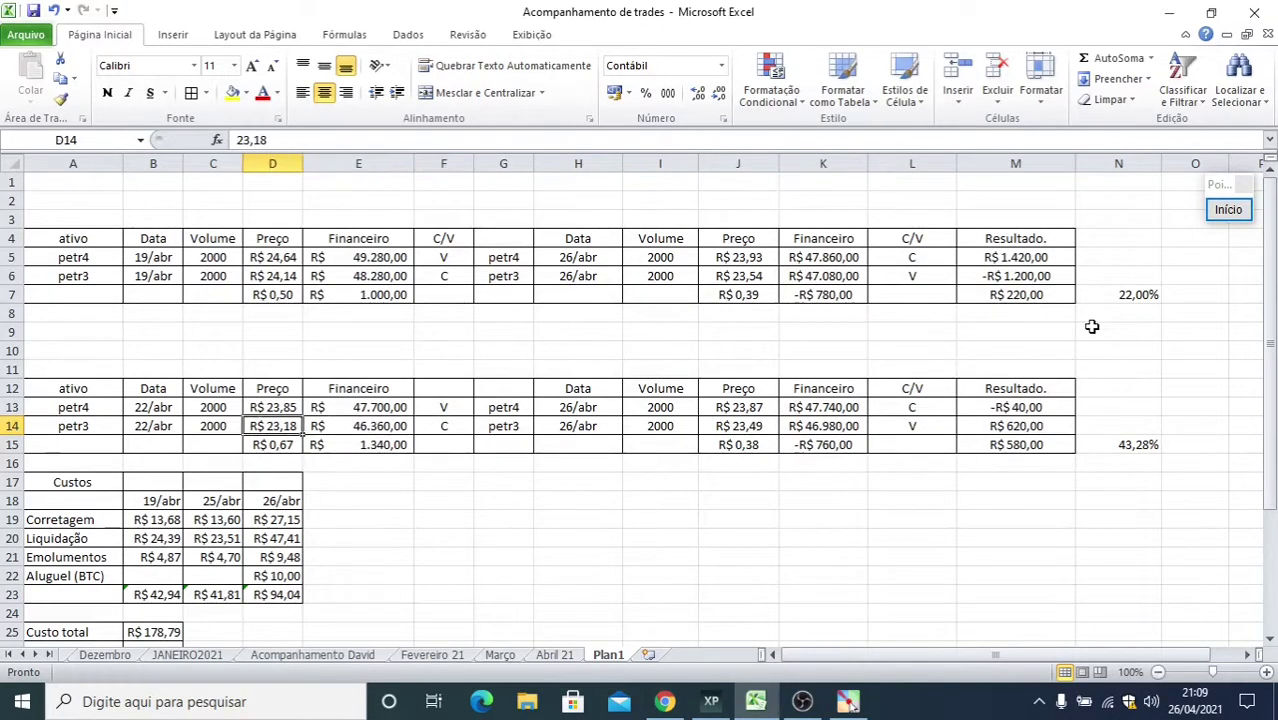
key("Right")
key("Right")
key("Right")
key("Right")
key("Right")
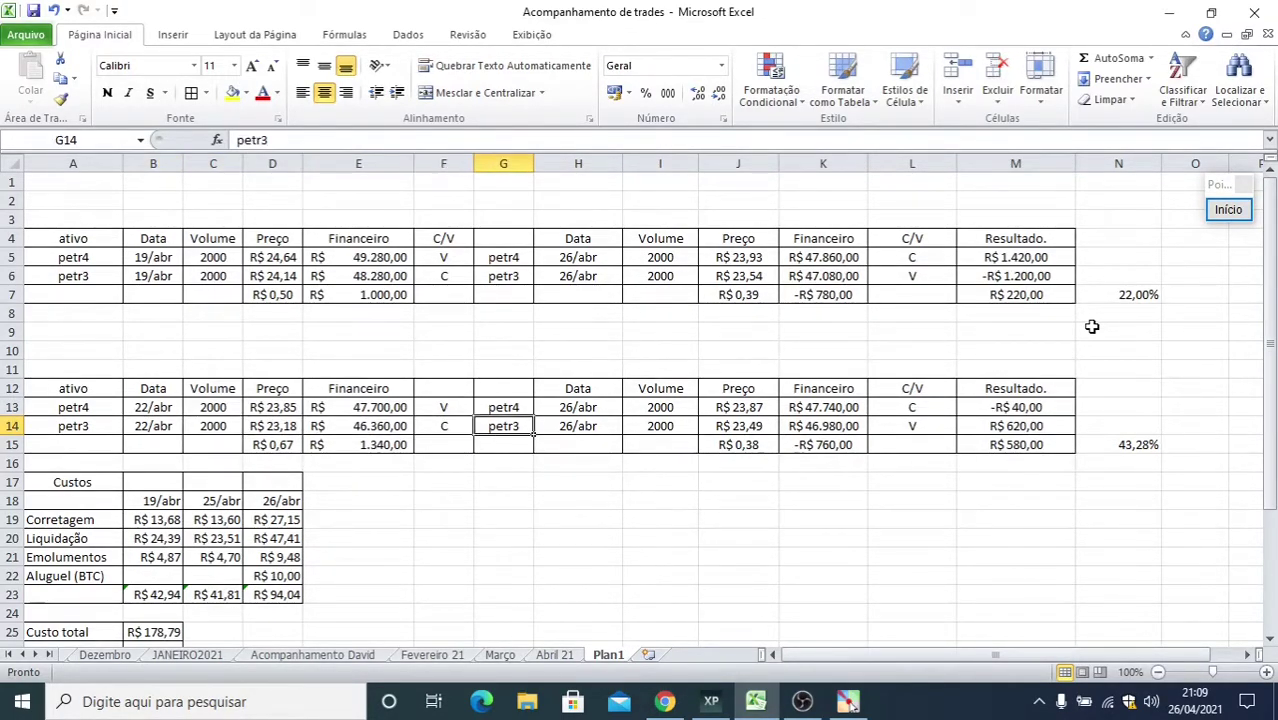
key("Left")
key("Left")
key("Left")
key("Left")
key("Left")
key("Right")
key("Right")
key("Right")
key("Right")
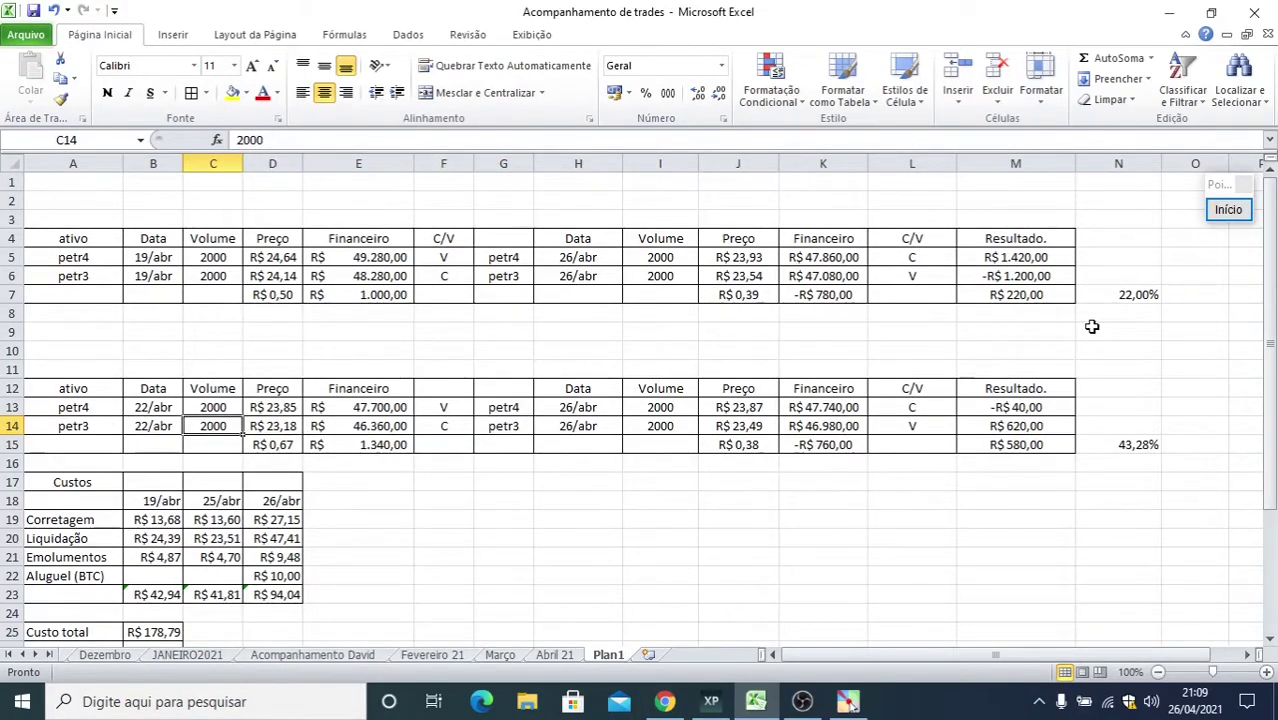
key("Right")
key("Right")
key("Right")
Step: Compare the entry and exit prices of petr4 and petr3 in the second trade, rows 13 and 14
key("Up")
key("Left")
key("Left")
key("Left")
key("Left")
key("Left")
key("Left")
key("Right")
key("Right")
key("Right")
key("Right")
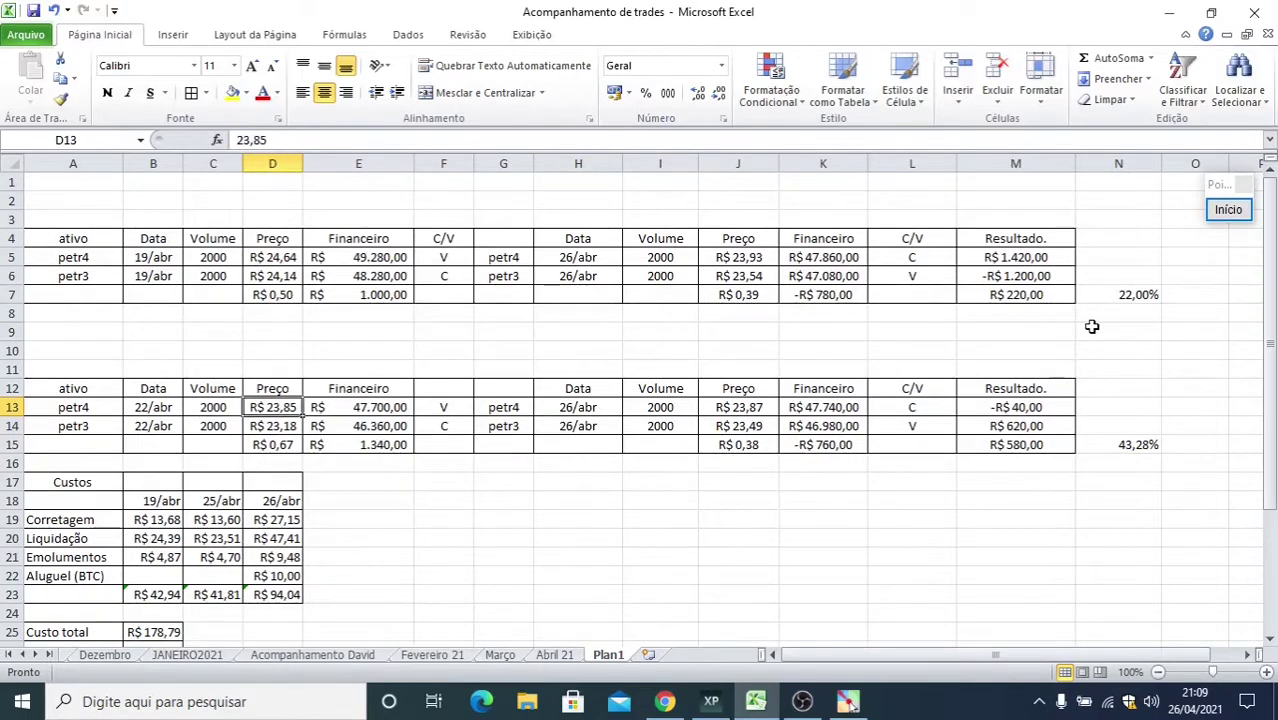
key("Right")
key("Right")
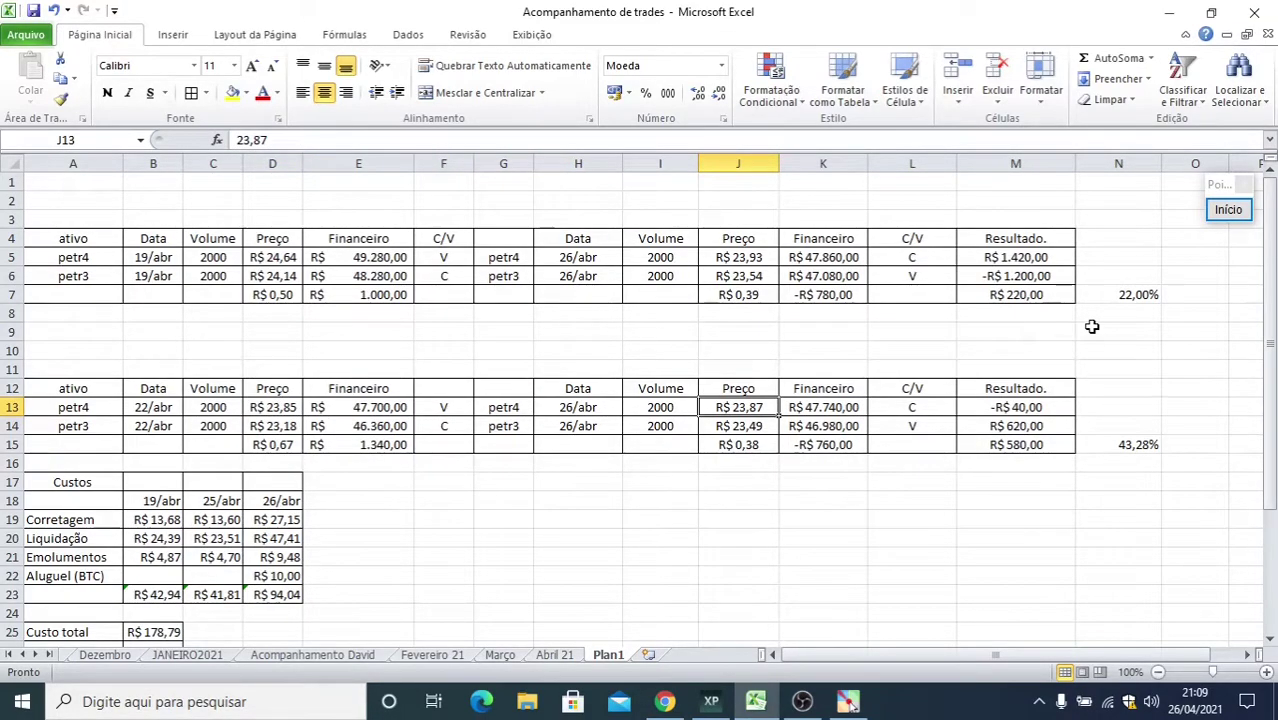
key("Left")
key("Left")
key("Right")
key("Right")
key("Right")
key("Left")
key("Left")
key("Left")
key("Left")
key("Left")
key("Left")
key("Left")
key("Right")
key("Right")
key("Right")
key("Right")
key("Right")
key("Right")
key("Down")
key("Left")
key("Left")
key("Left")
key("Left")
key("Left")
key("Left")
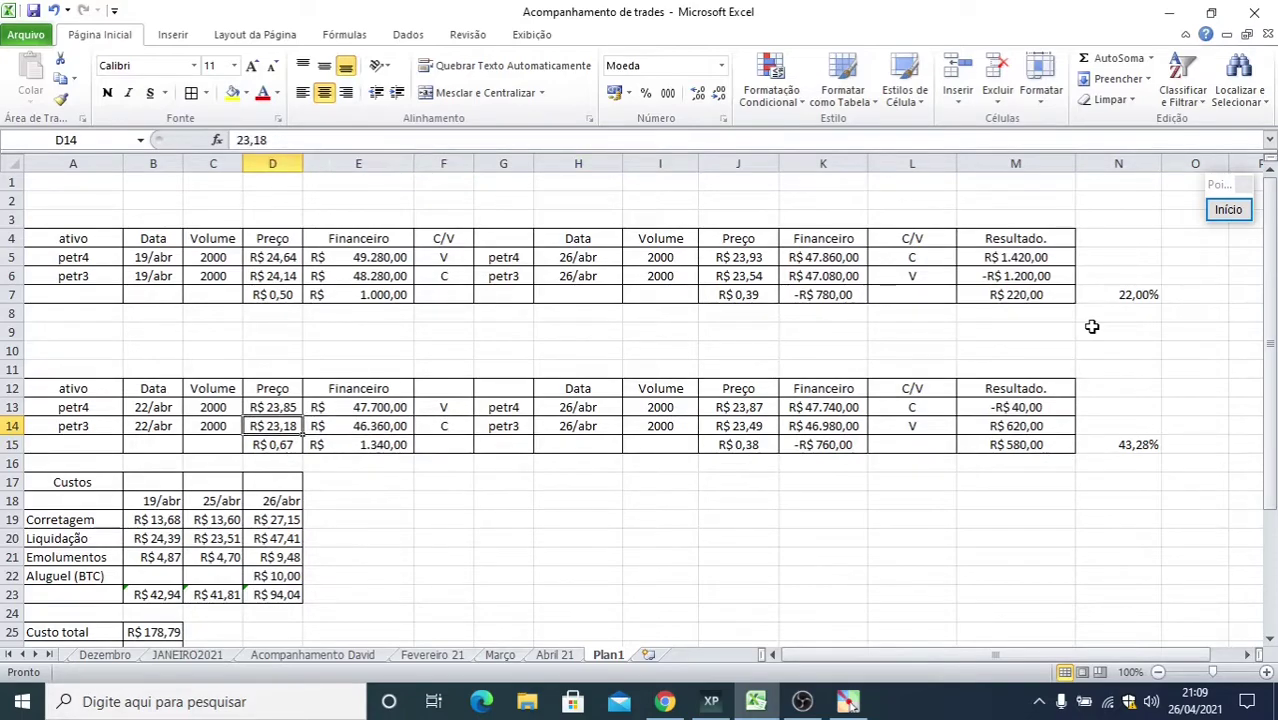
key("Right")
key("Right")
key("Right")
key("Right")
key("Right")
key("Right")
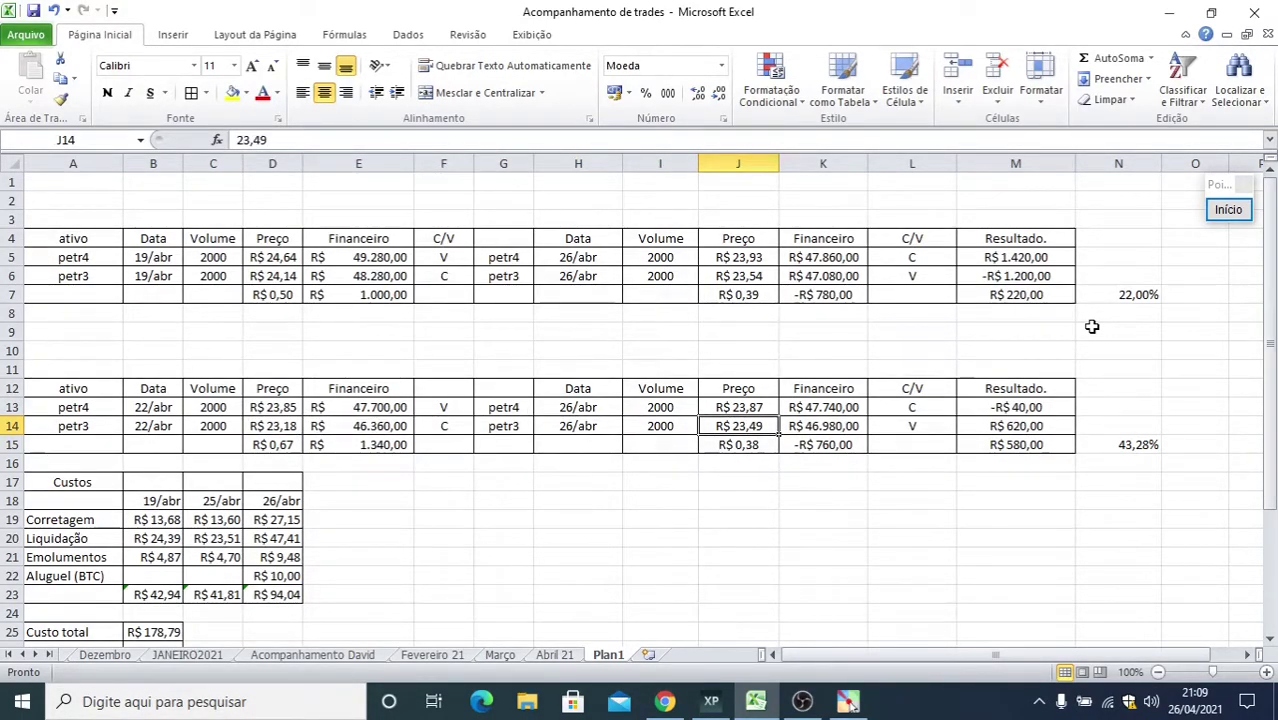
key("Up")
key("Down")
key("Up")
key("Down")
key("Up")
key("Down")
key("Up")
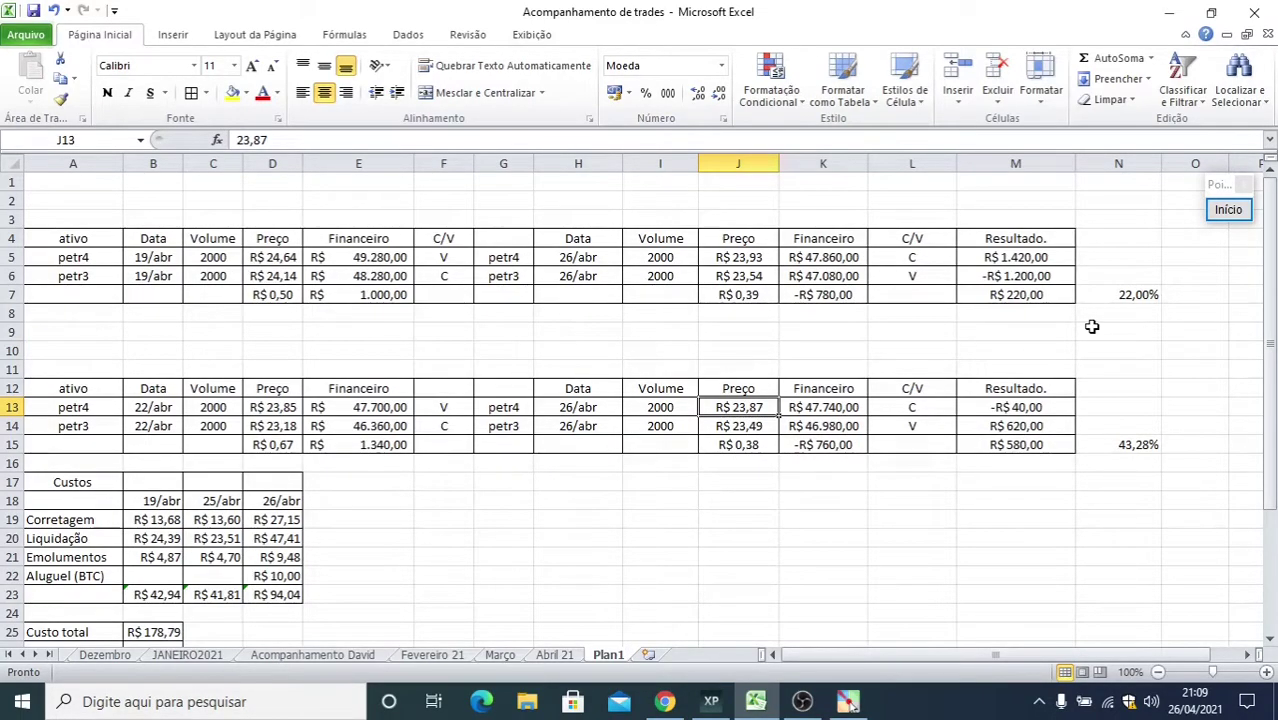
Step: Review the second trade's petr4 row from its result back to the entry values
key("Right")
key("Right")
key("Right")
key("Left")
key("Left")
key("Left")
key("Left")
key("Left")
key("Left")
key("Left")
key("Left")
key("Left")
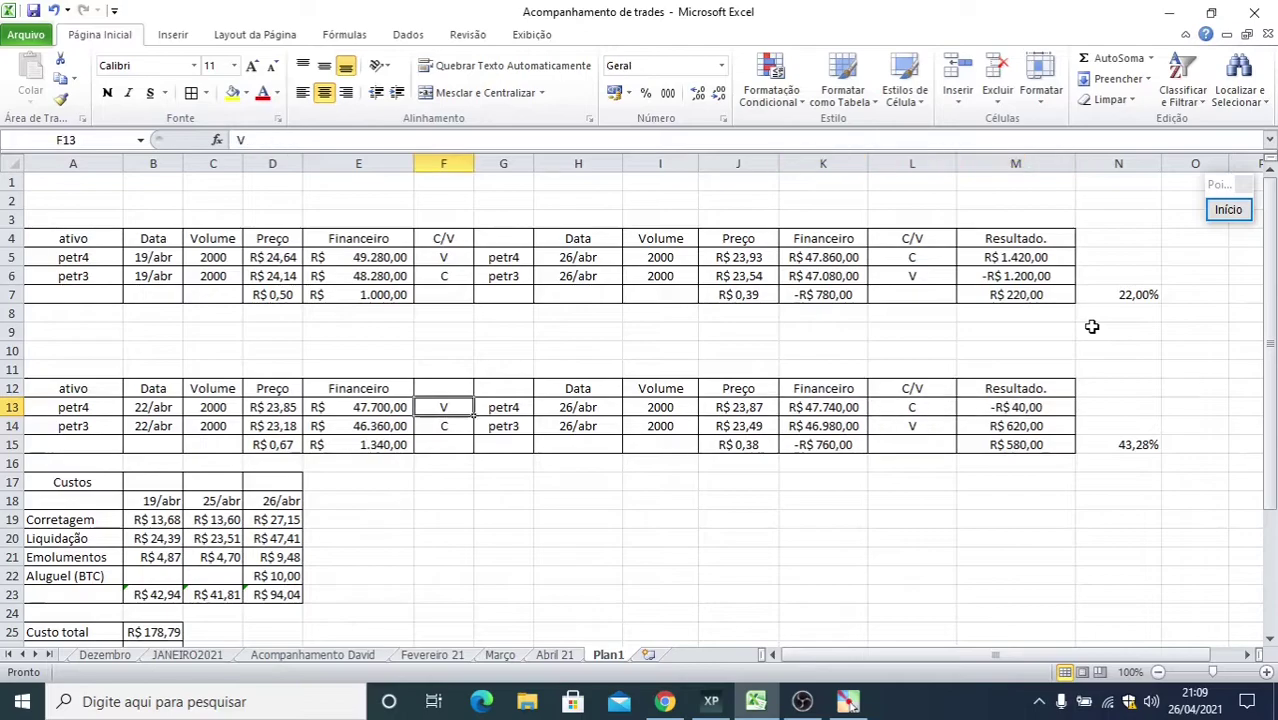
Step: Review the second trade's petr4 row 13 from the entry C/V through the exit price, financial value, C/V and result
key("Right")
key("Right")
key("Right")
key("Right")
key("Right")
key("Right")
key("Right")
key("Right")
key("Right")
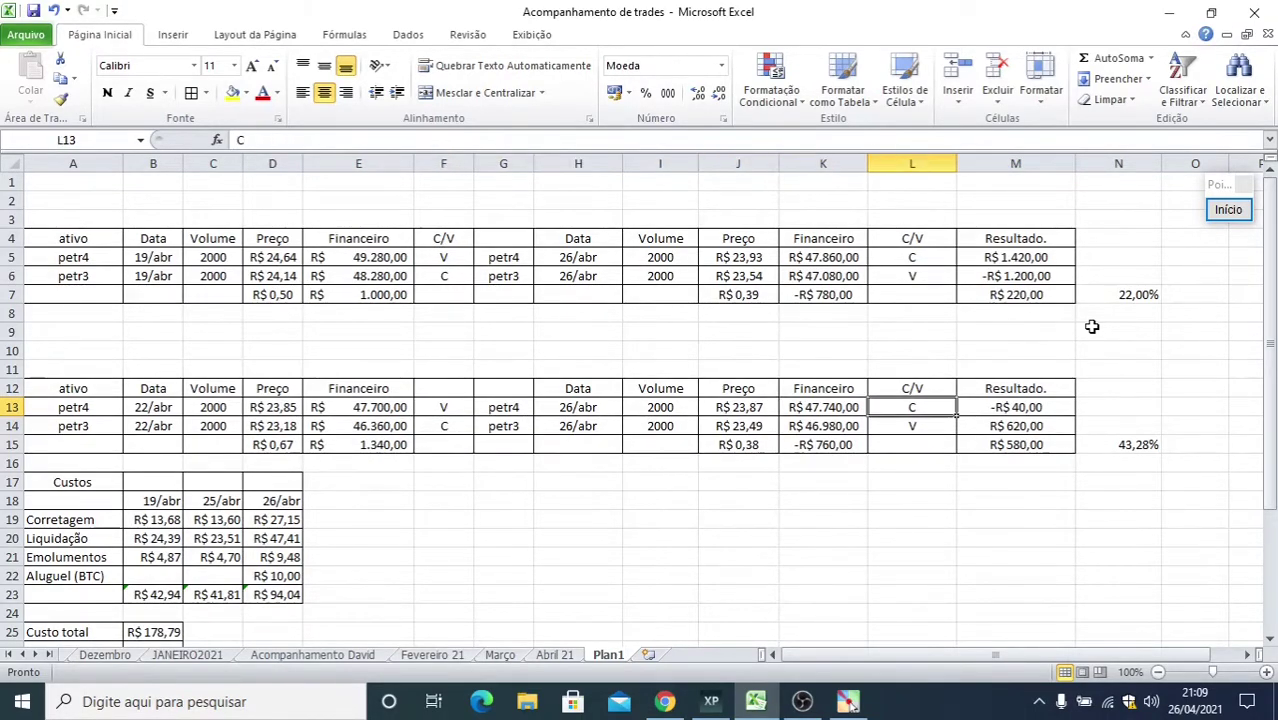
Step: Review the second trade's petr3 row 14 from the entry side through the exit values to the result
key("Down")
key("Left")
key("Left")
key("Left")
key("Left")
key("Left")
key("Left")
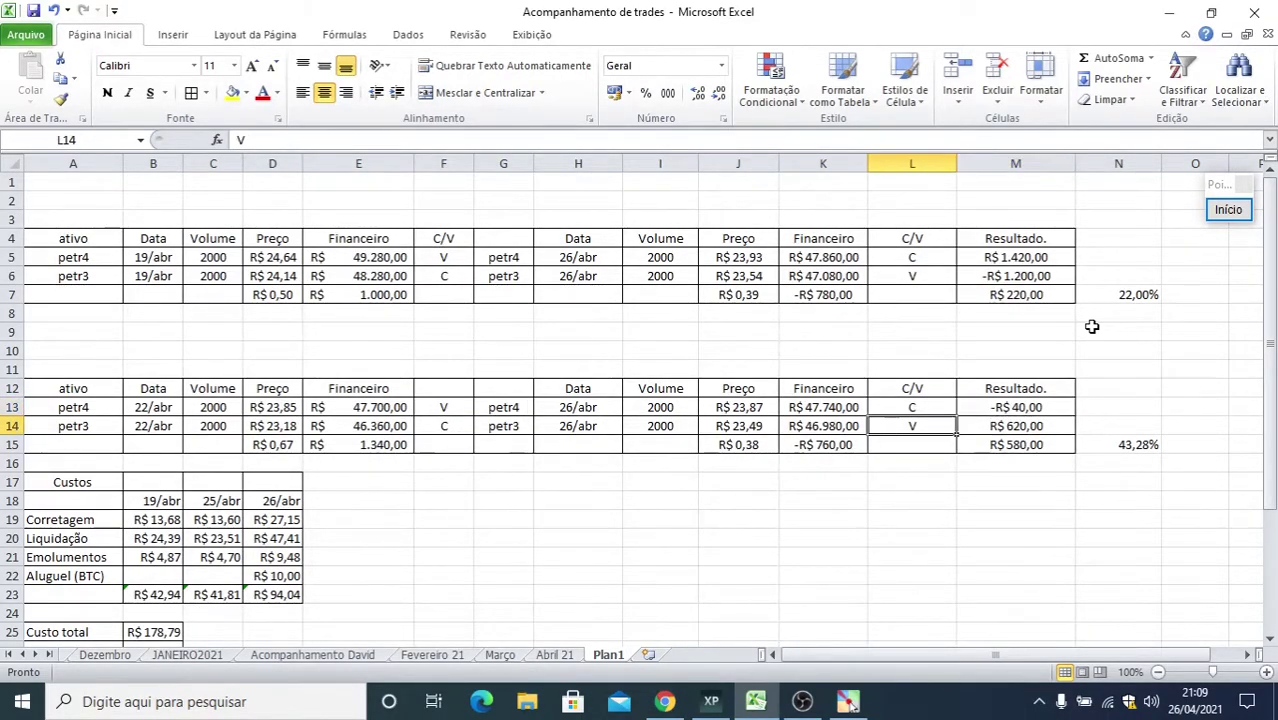
key("Left")
key("Right")
key("Right")
key("Right")
key("Right")
key("Right")
key("Right")
key("Right")
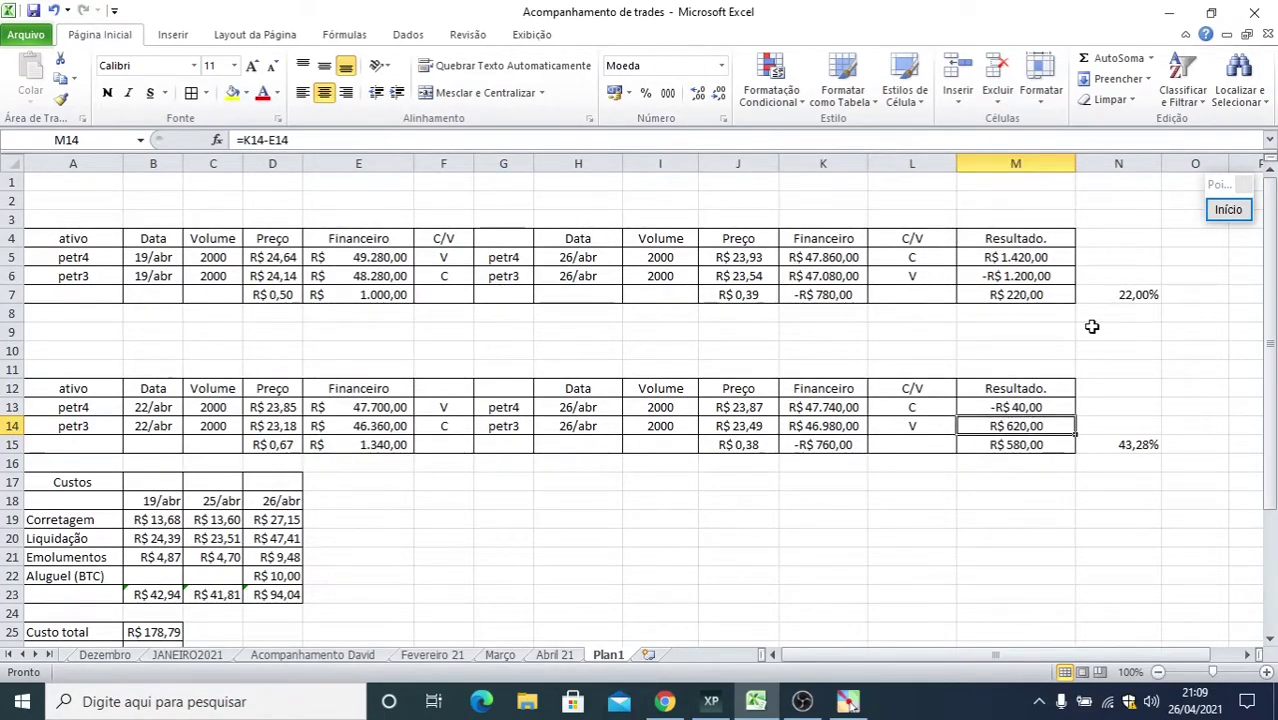
Step: Compare petr3's result in row 14 with its exit and entry values, ending at the entry price difference in D15
key("Left")
key("Left")
key("Right")
key("Right")
key("Left")
key("Left")
key("Right")
key("Right")
key("Left")
key("Left")
key("Left")
key("Left")
key("Left")
key("Left")
key("Left")
key("Left")
key("Left")
key("Down")
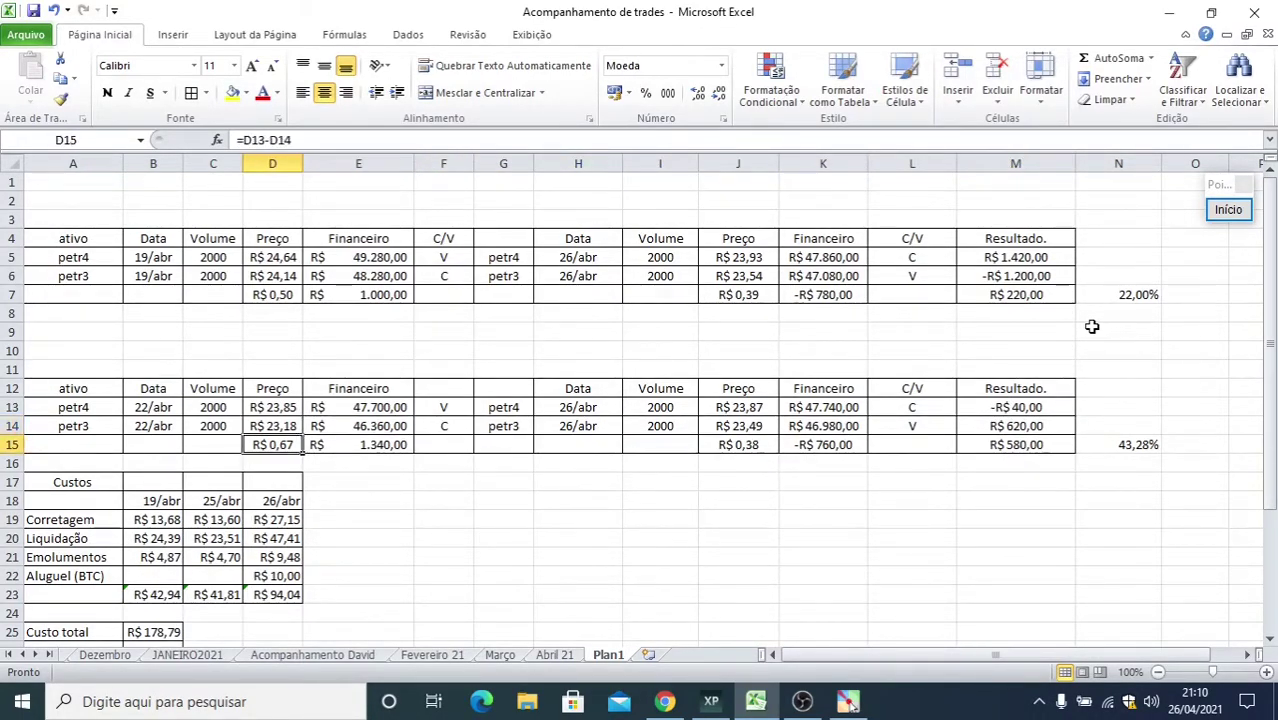
Step: Compare the second trade's entry price and financial differences with the exit differences in row 15
key("Right")
key("Left")
key("Right")
key("Left")
key("Right")
key("Right")
key("Right")
key("Right")
key("Right")
key("Right")
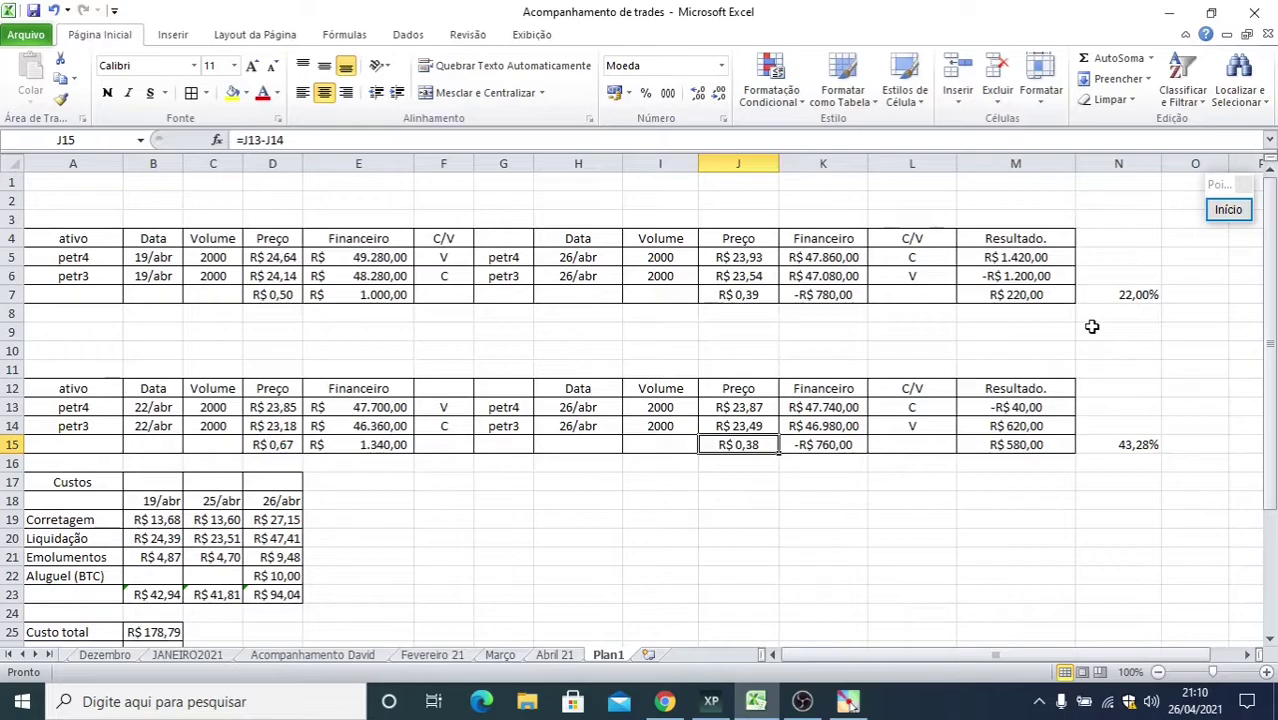
key("Right")
key("Left")
key("Left")
key("Left")
key("Left")
key("Left")
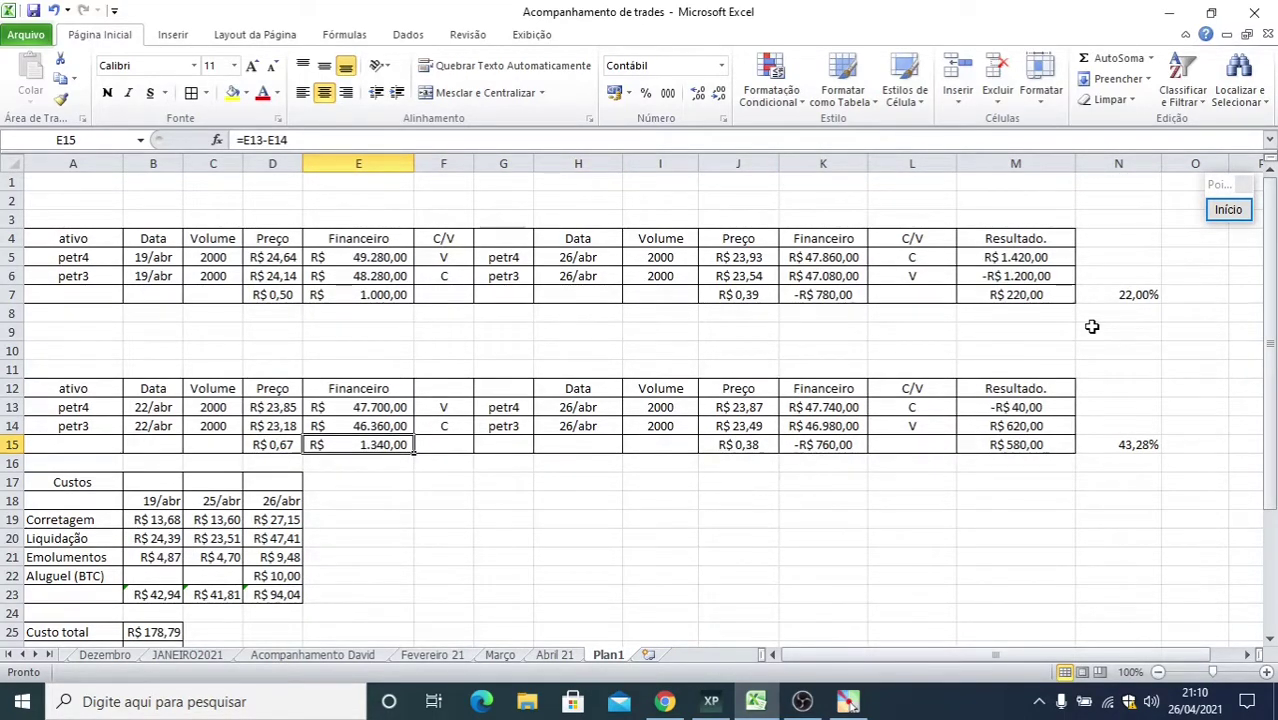
Step: Mark row 15's entry financial, exit financial, result and percentage with temporary red arrows, then end the annotation
left_click(1228, 209)
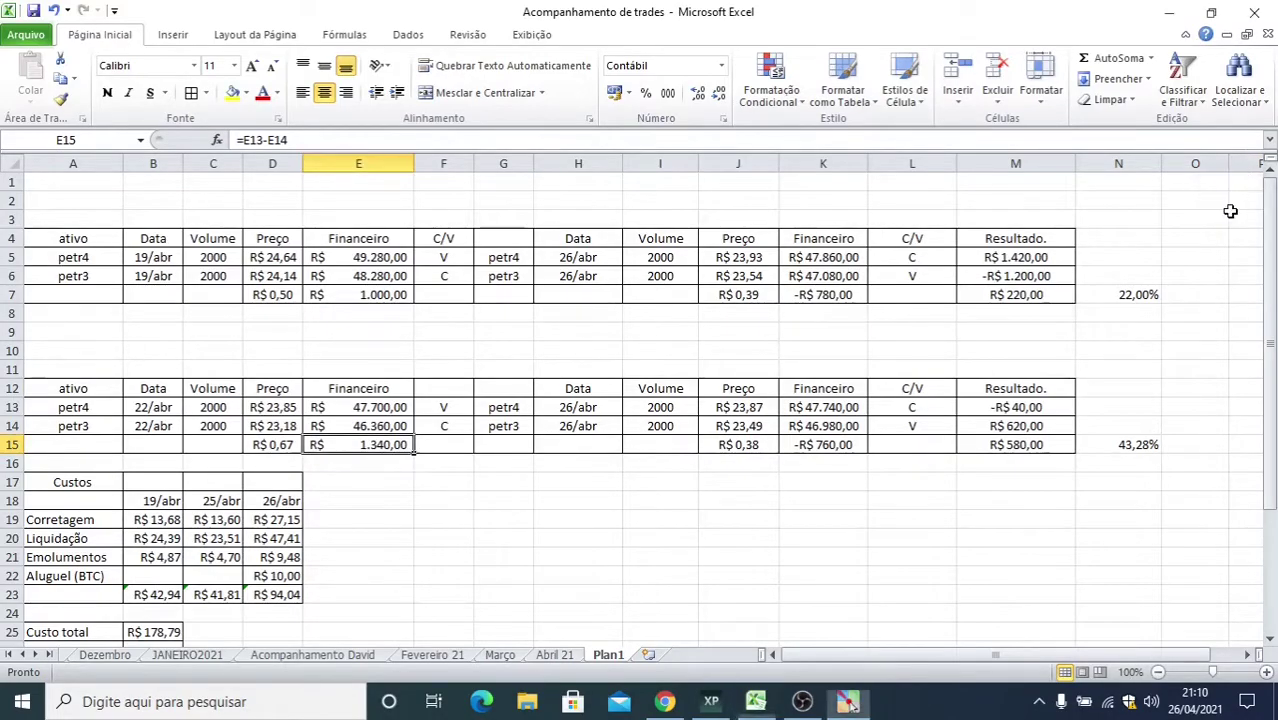
mouse_move(360, 571)
left_mouse_down()
mouse_move(400, 490)
mouse_move(394, 455)
left_mouse_up()
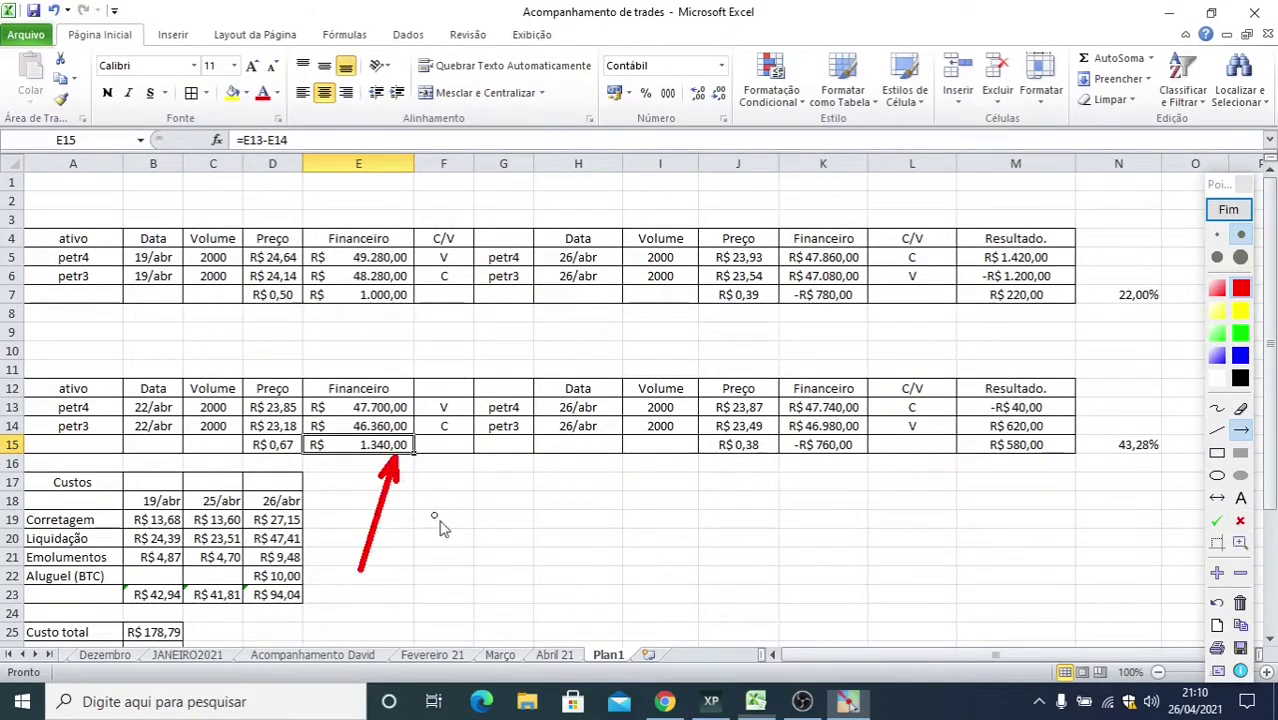
left_click_drag(797, 605, 843, 457)
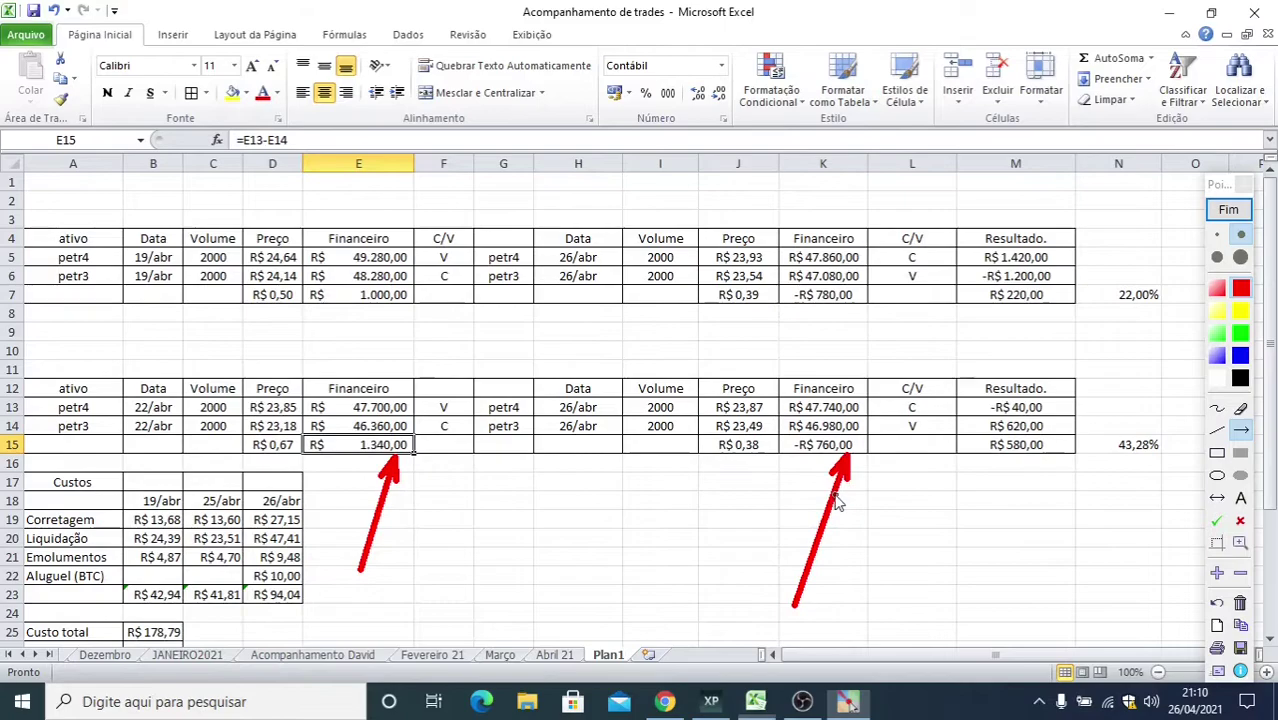
left_click_drag(1014, 608, 1034, 463)
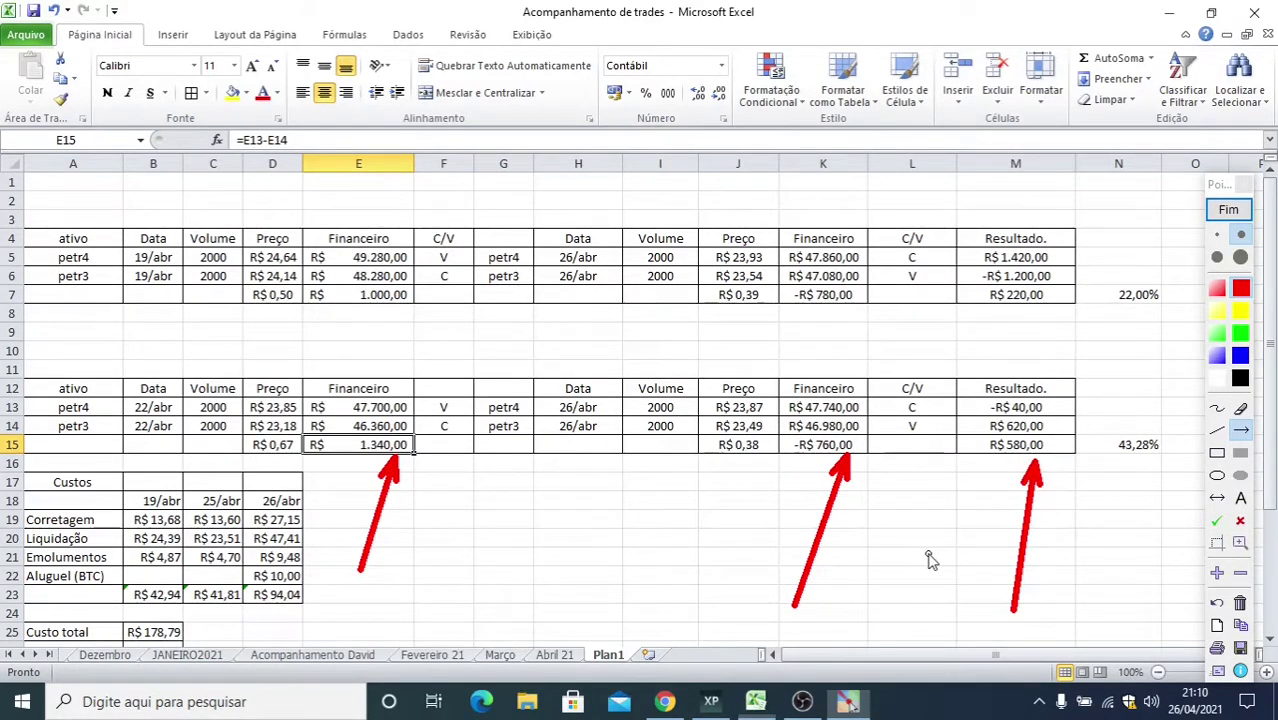
left_click_drag(1146, 596, 1147, 466)
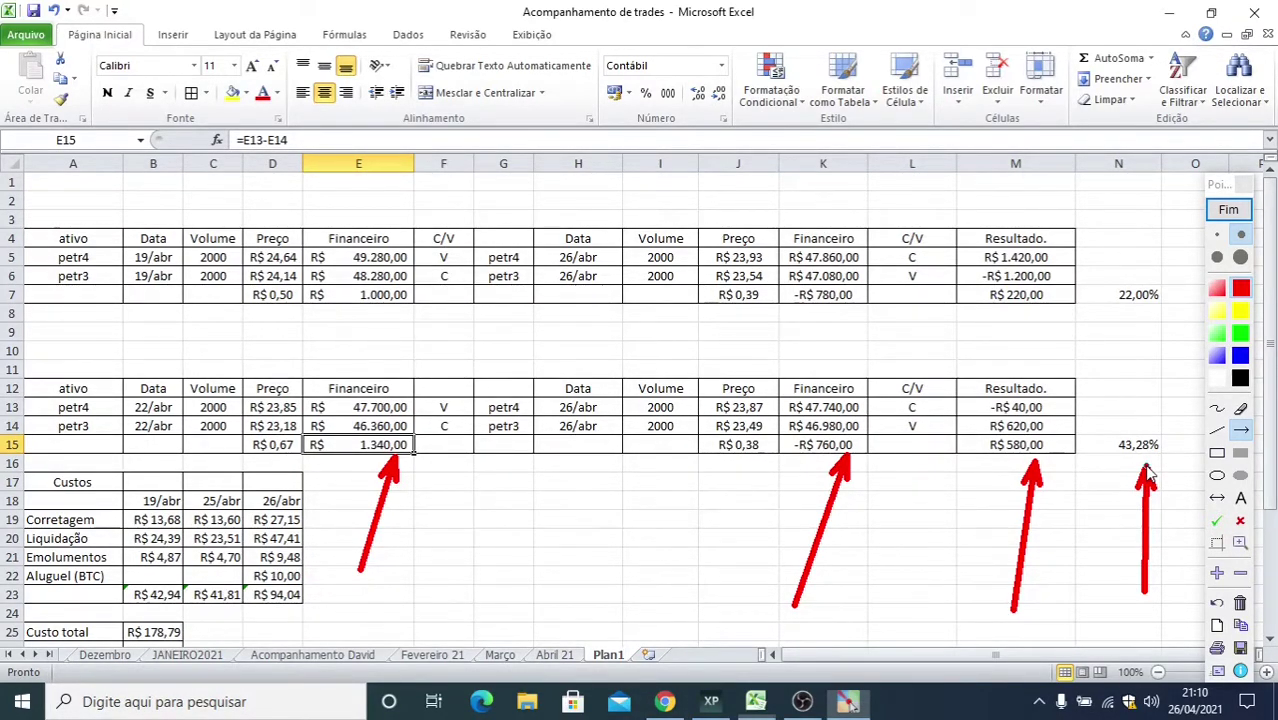
left_click(1228, 209)
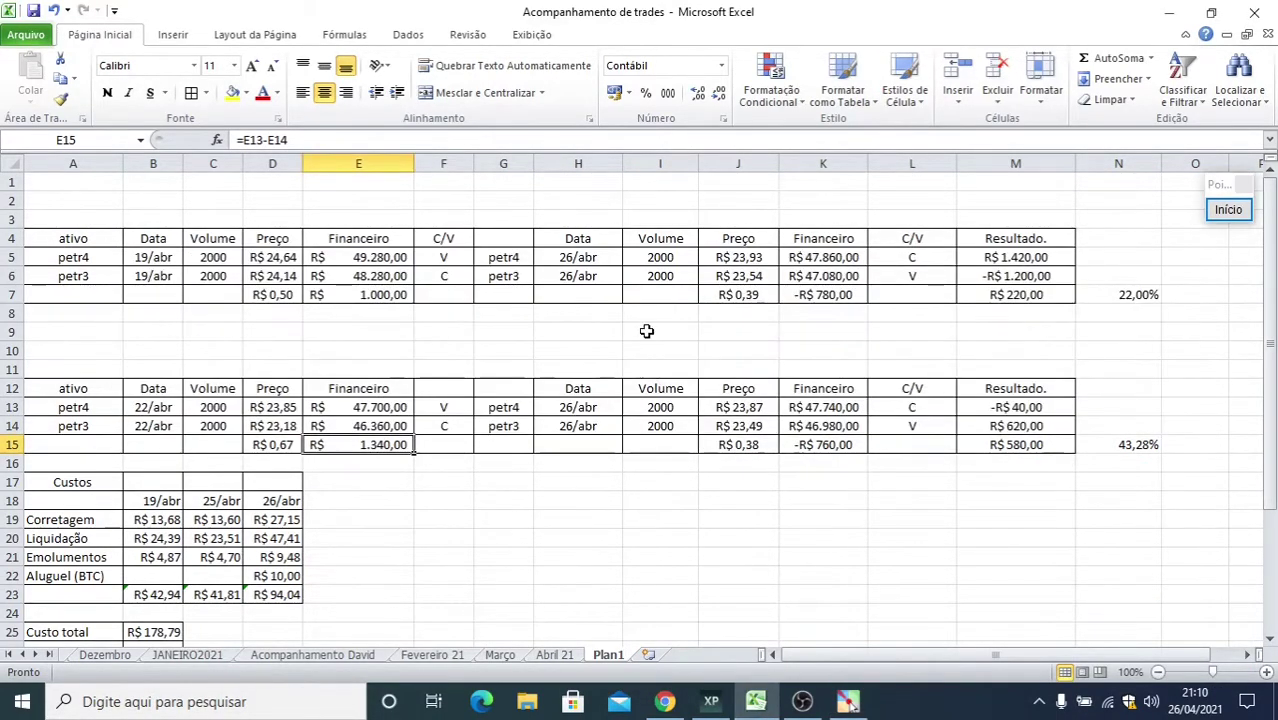
Step: Switch to Chrome and mark the settlement fee, emoluments and total costs on the 22/04/2021 brokerage note with red arrows
key("alt+Tab")
key("Tab")
key("Tab")
key("Tab")
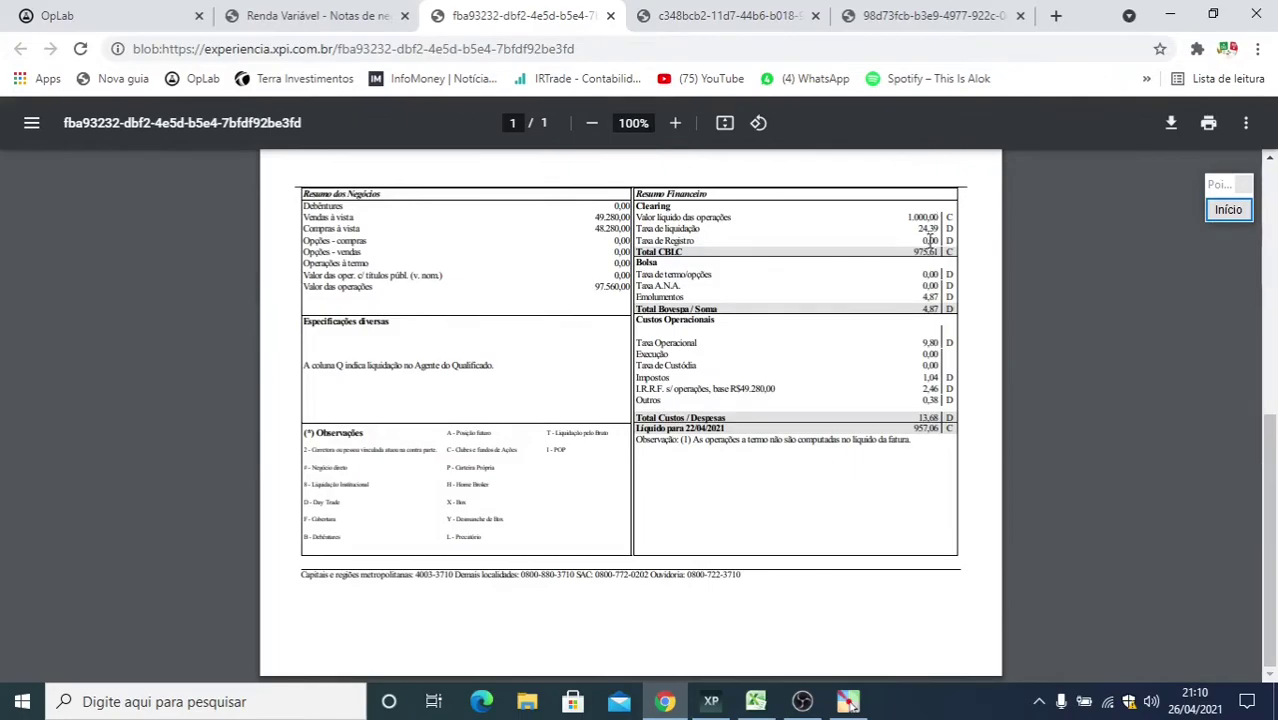
left_click(1228, 209)
mouse_move(750, 485)
left_mouse_down()
mouse_move(884, 250)
mouse_move(907, 238)
left_mouse_up()
left_click_drag(825, 482, 909, 314)
left_click_drag(850, 518, 910, 420)
Step: Open the brokerage note settling 26/04/2021 and mark its settlement fee, emoluments and total costs with red arrows
key("ctrl+Tab")
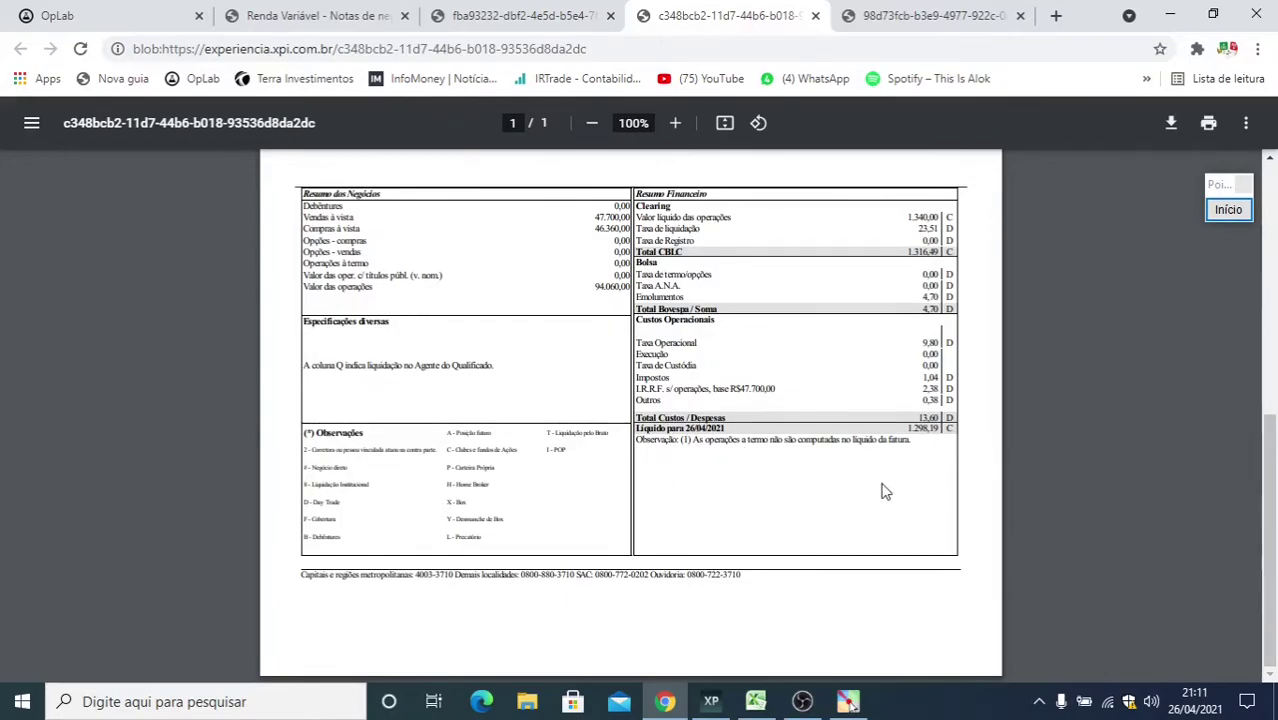
left_click(1229, 209)
left_click_drag(800, 432, 915, 228)
left_click_drag(842, 474, 912, 306)
left_click_drag(860, 553, 911, 422)
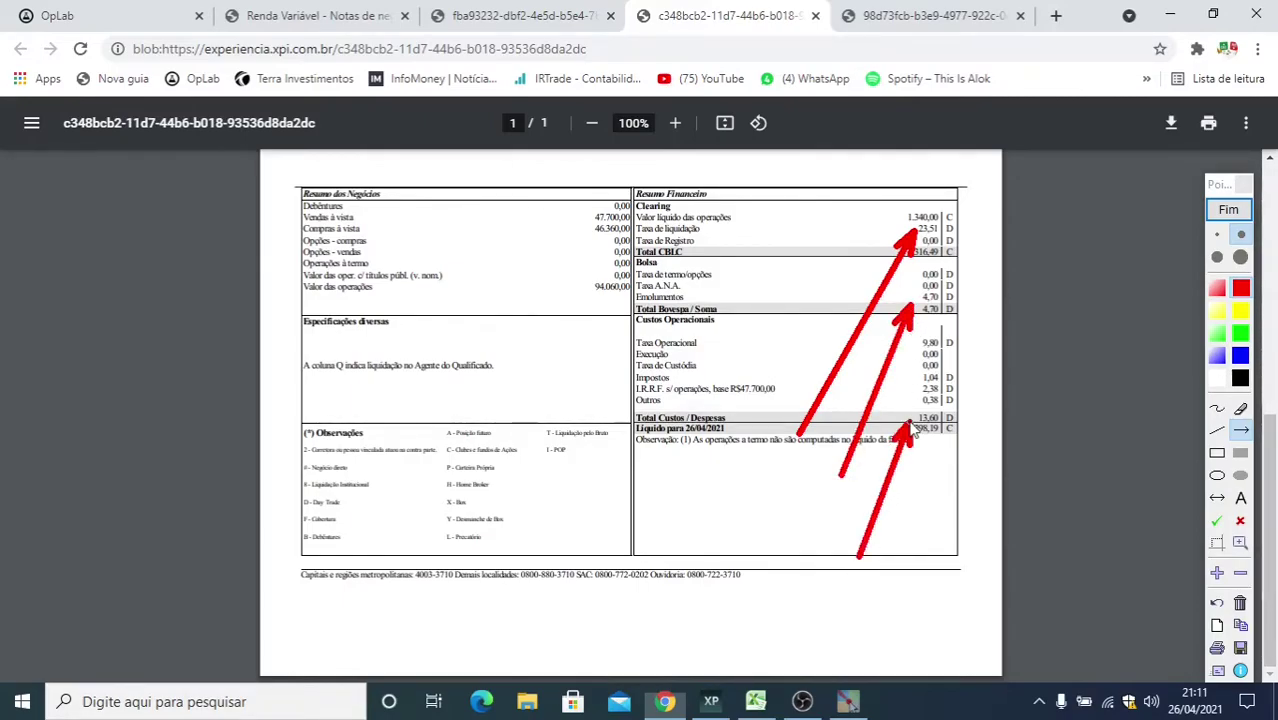
left_click(1228, 209)
Step: Open the brokerage note settling 28/04/2021 and point red arrows at its total costs, settlement fee and emoluments
left_click(930, 15)
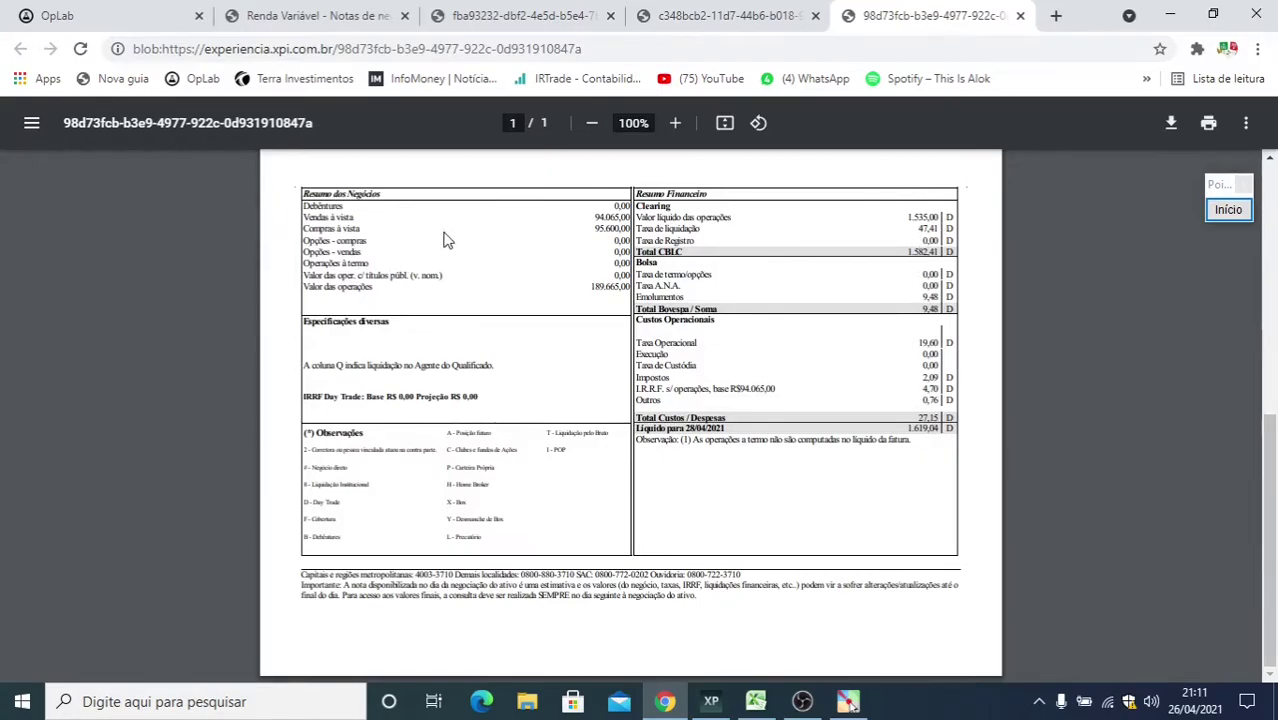
left_click(1228, 209)
left_click(1240, 430)
left_click_drag(795, 556, 900, 430)
mouse_move(710, 515)
left_mouse_down()
mouse_move(850, 271)
mouse_move(900, 235)
left_mouse_up()
left_click_drag(745, 566, 913, 308)
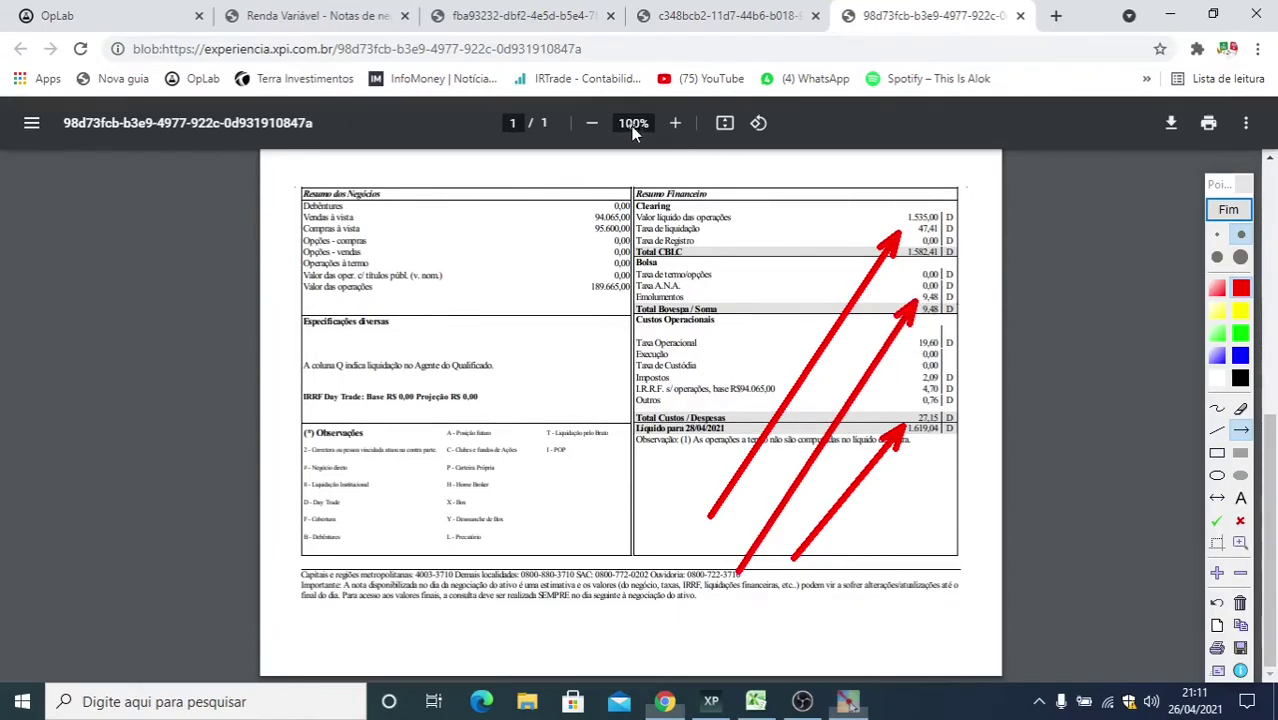
left_click(1222, 212)
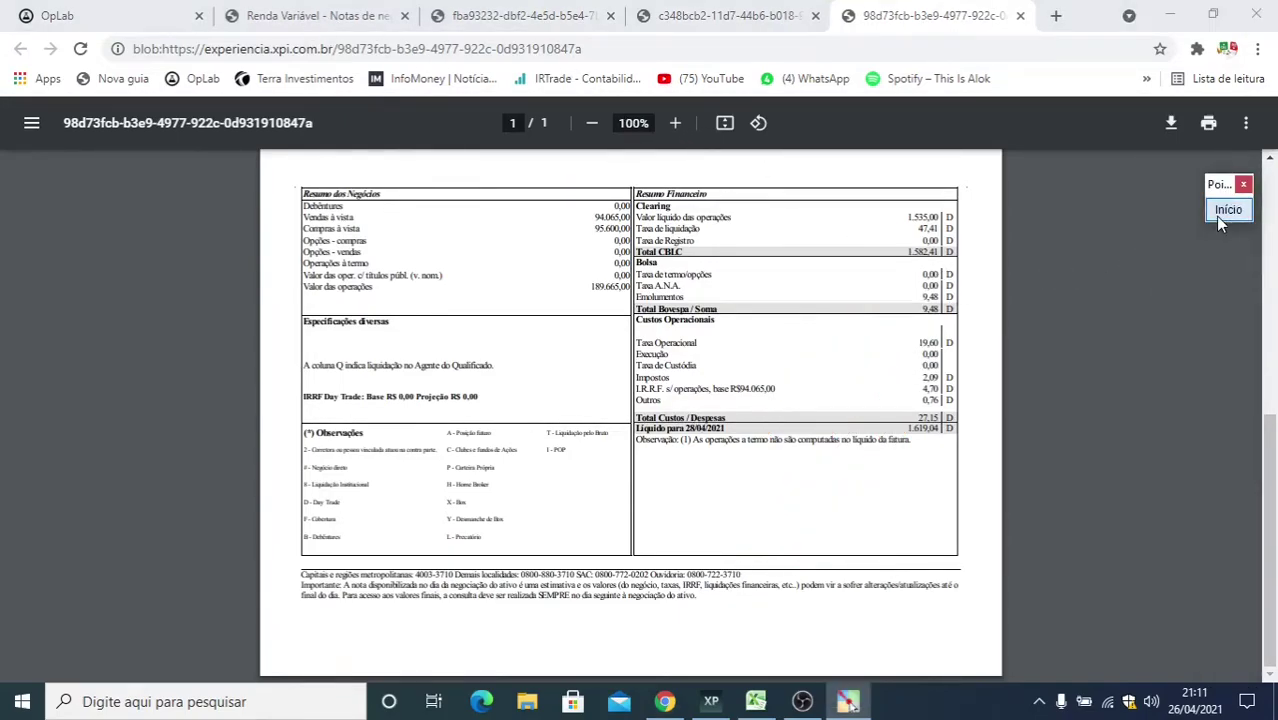
Step: Return to the Excel tracking sheet and review the 19/abr costs in column B down to their total
key("alt+Tab")
key("alt+Tab")
left_click(374, 537)
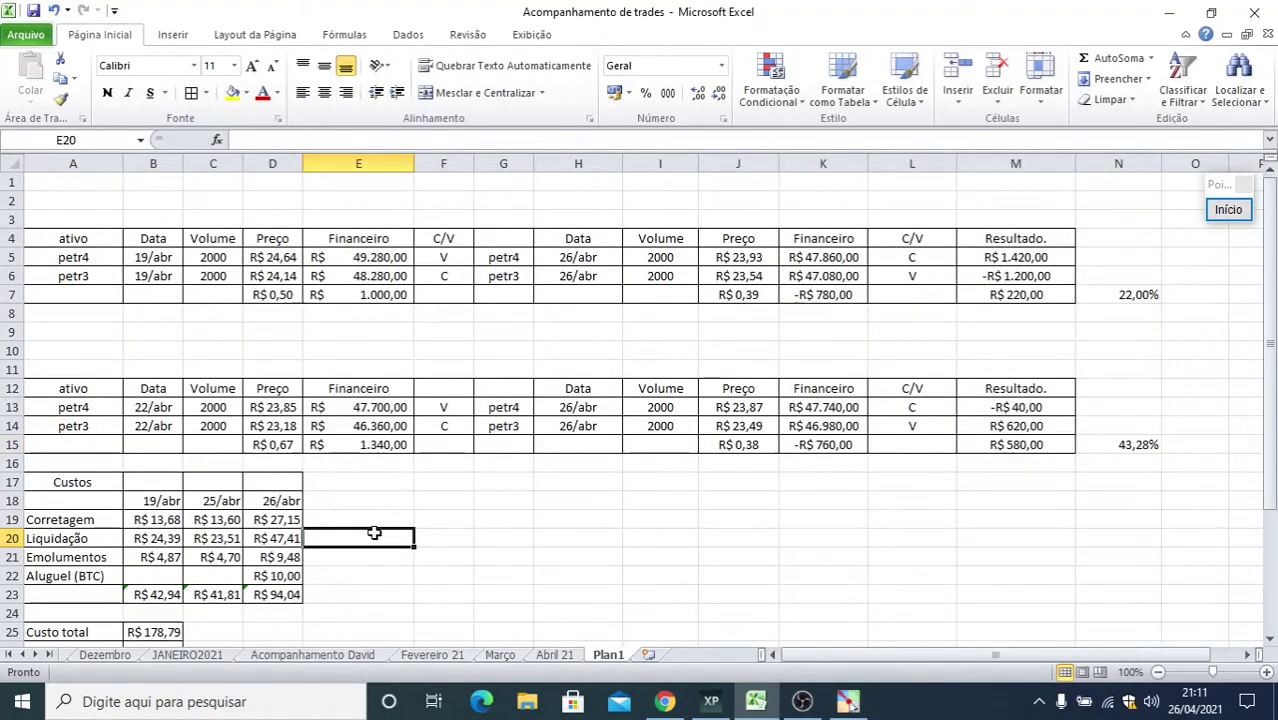
key("Left")
key("Left")
key("Left")
key("Up")
key("Up")
key("Down")
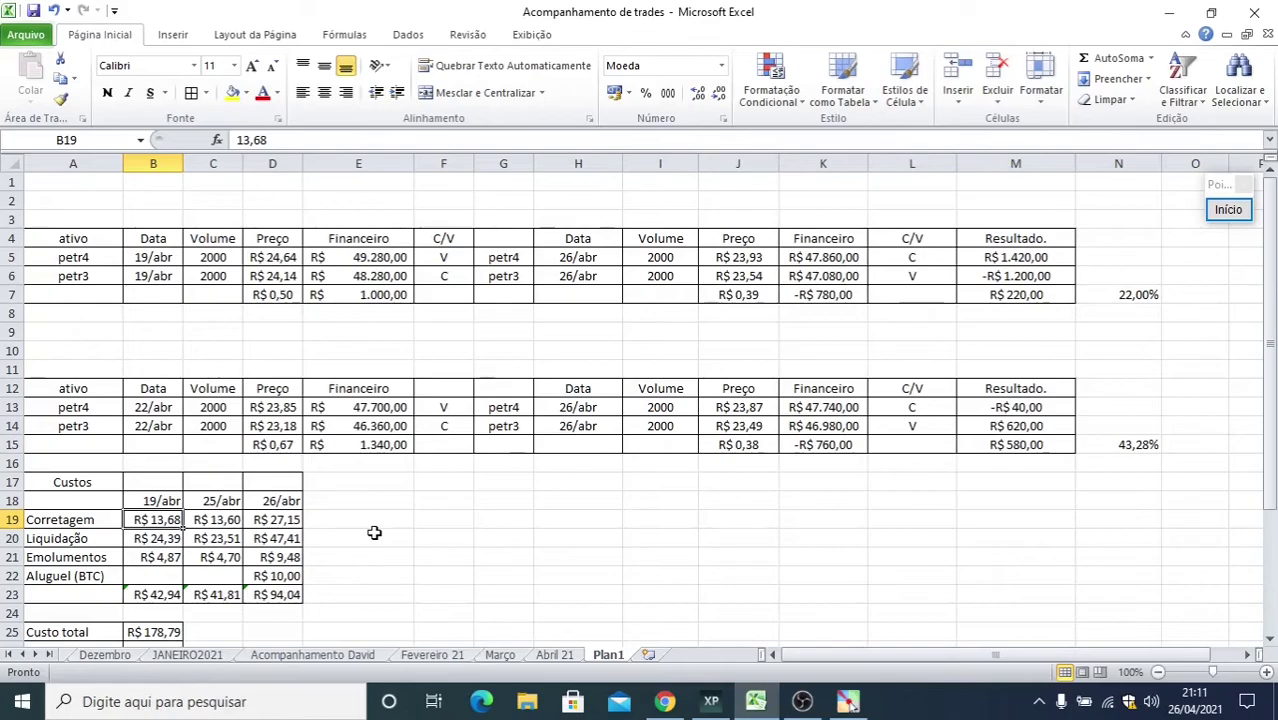
key("Down")
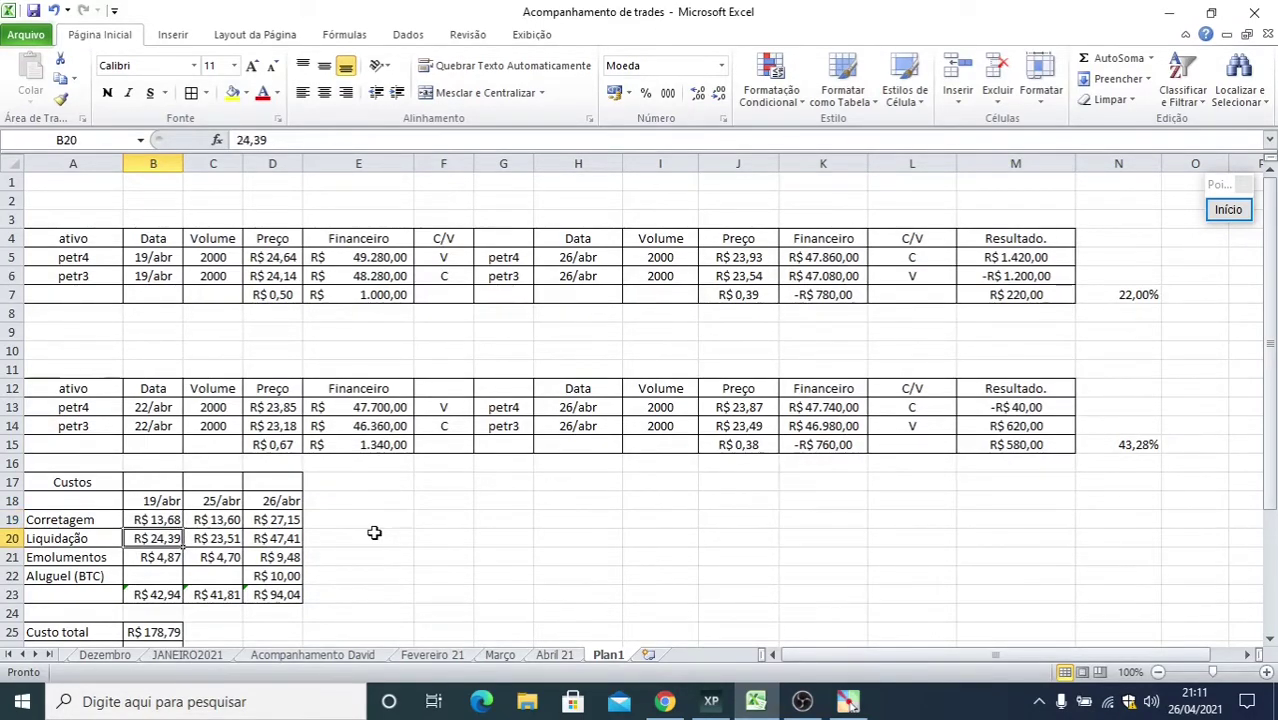
key("Down")
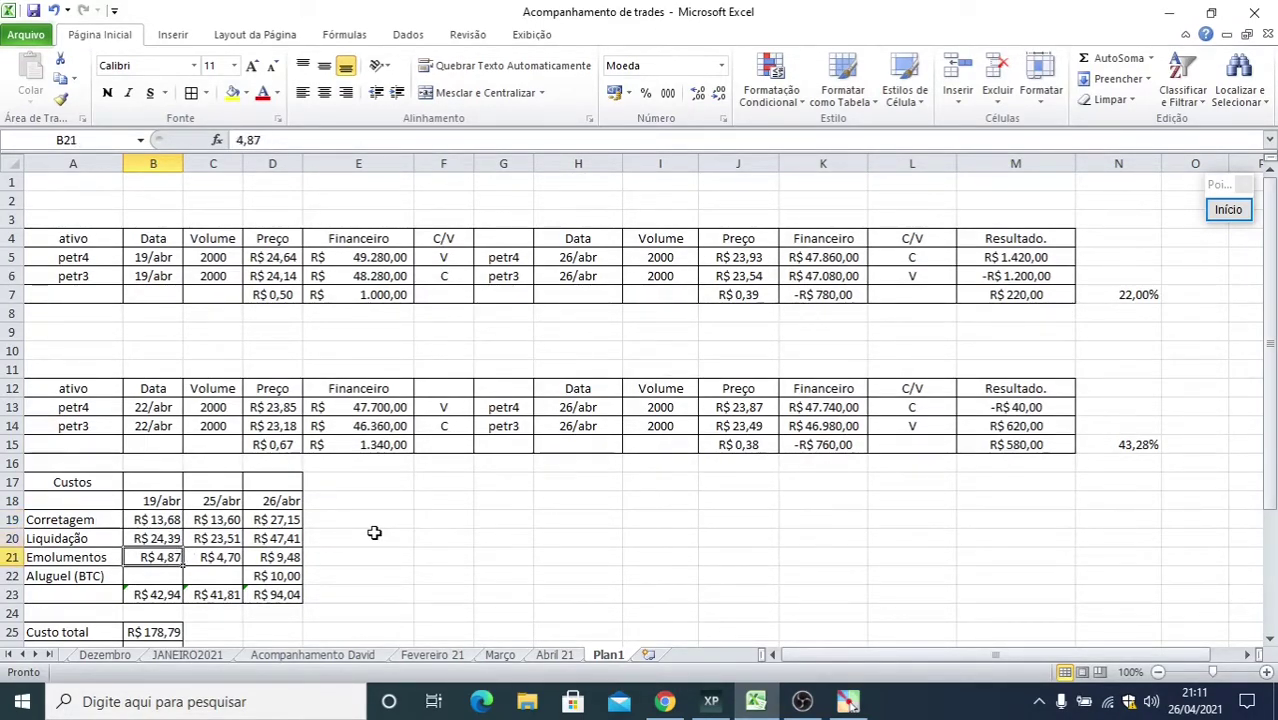
key("Down")
key("Down")
Step: Review the 25/abr costs in column C of the Custos table down to the total in C23
key("Up")
key("Up")
key("Up")
key("Up")
key("Up")
key("Right")
key("Down")
key("Down")
key("Down")
key("Down")
key("Down")
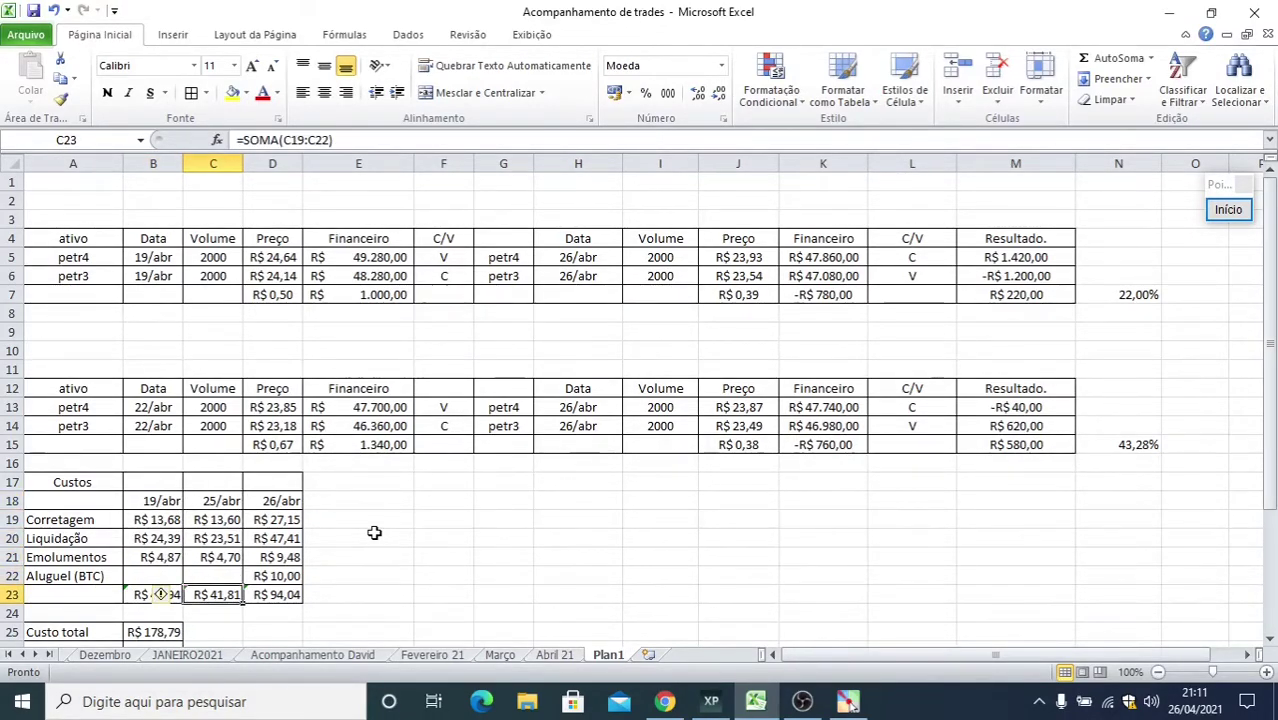
Step: Examine the Aluguel (BTC) cost in row 22 across the three dates of the Custos table
key("Right")
key("Up")
key("Left")
key("Left")
key("Left")
key("Right")
key("Right")
key("Right")
key("Right")
key("Right")
key("Left")
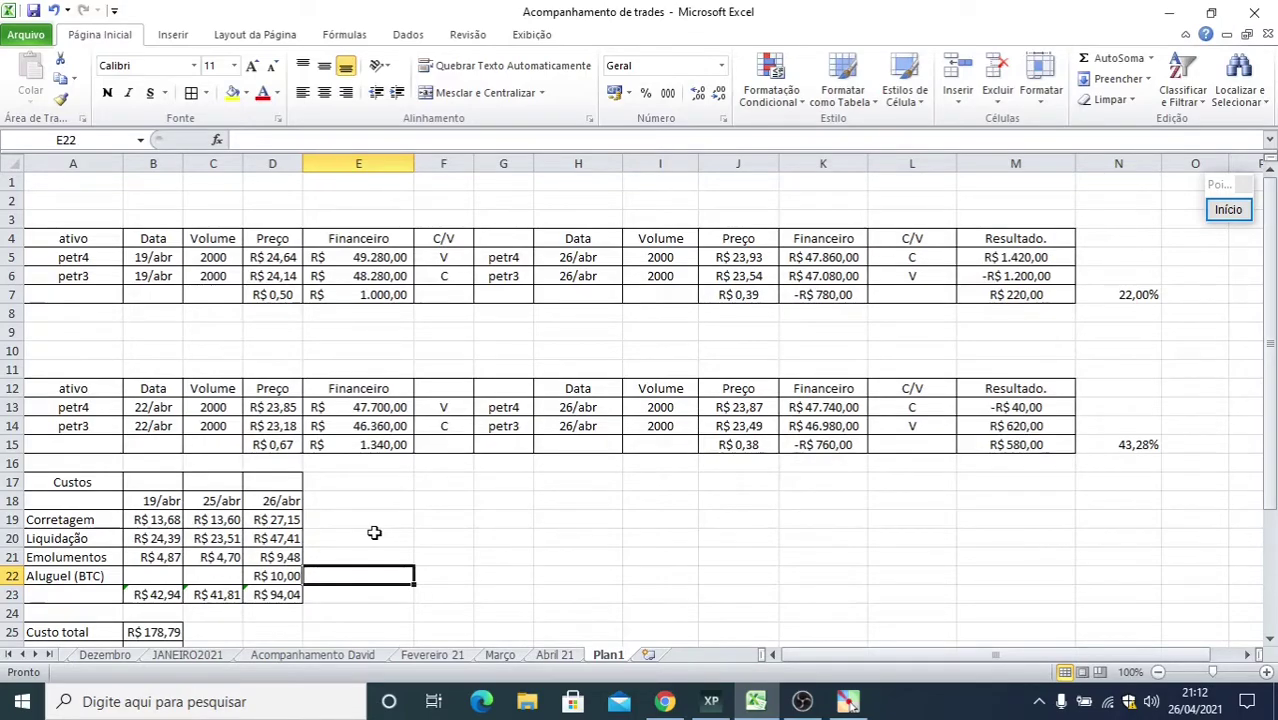
key("Left")
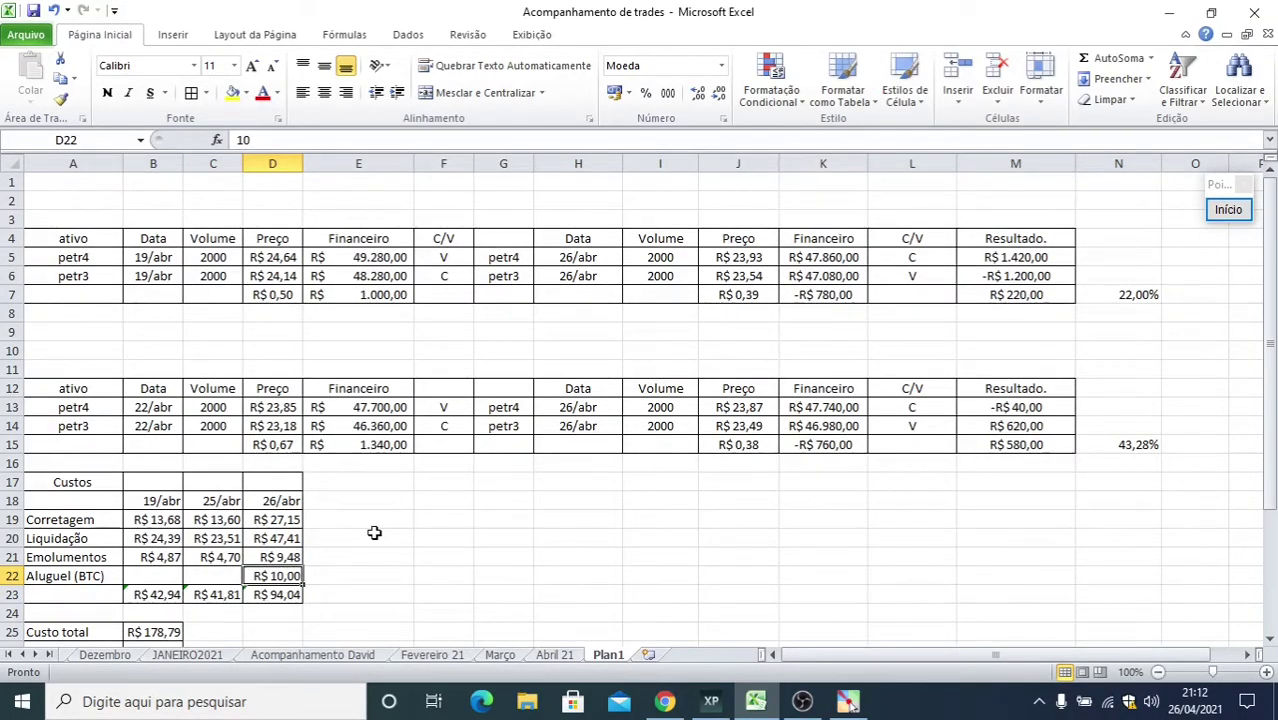
key("Left")
key("Left")
key("Left")
key("Right")
key("Right")
key("Right")
Step: Review the 26/abr costs in column D, from Corretagem through Aluguel (BTC) to the total in D23
key("Up")
key("Up")
key("Up")
key("Up")
key("Down")
key("Down")
key("Down")
key("Down")
key("Right")
key("Left")
key("Right")
key("Left")
key("Up")
key("Up")
key("Up")
key("Up")
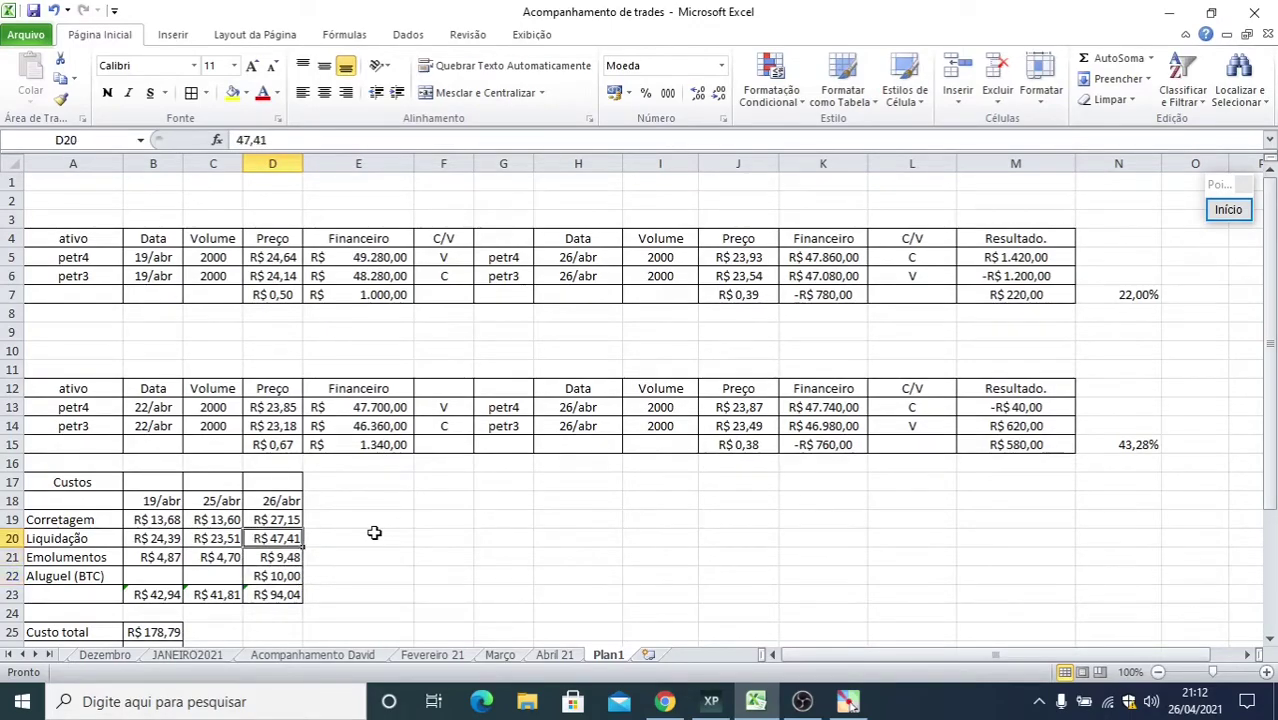
key("Down")
key("Down")
key("Down")
key("Down")
key("Down")
key("Down")
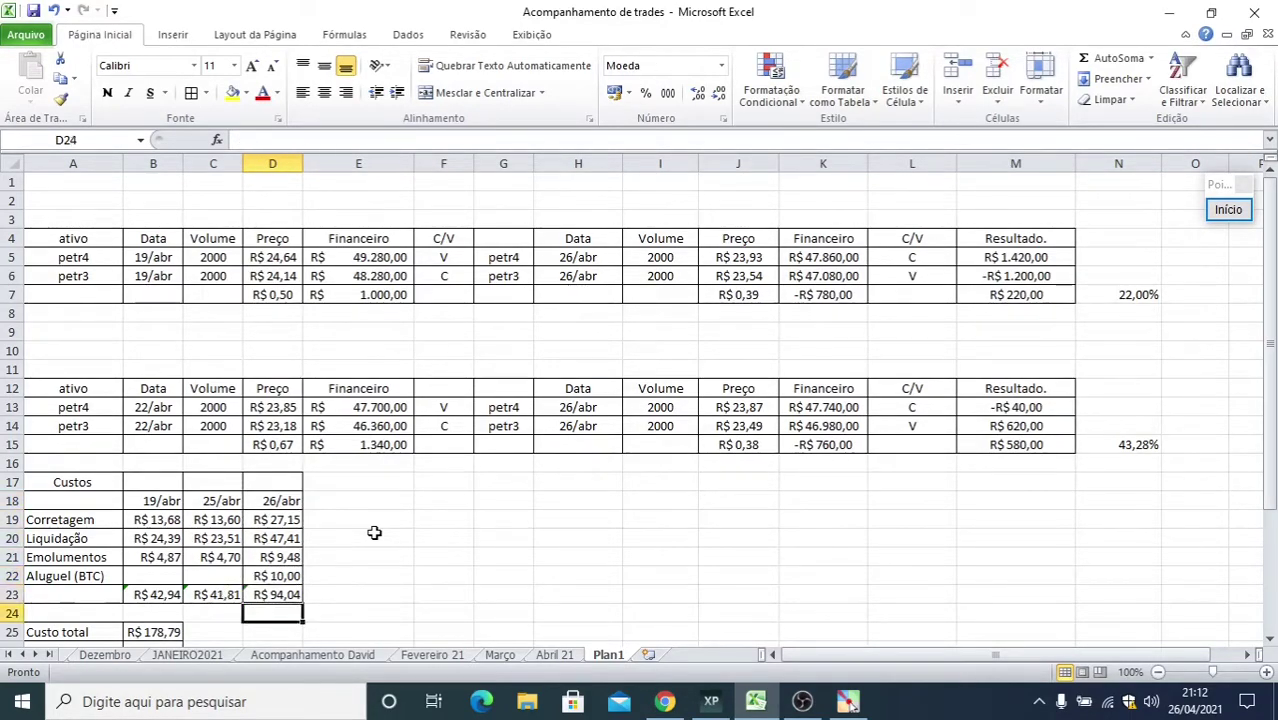
key("Up")
Step: Inspect the Custo total formula in B25, below the Custos table
scroll(374, 532, "down", 2)
scroll(374, 532, "down", 1)
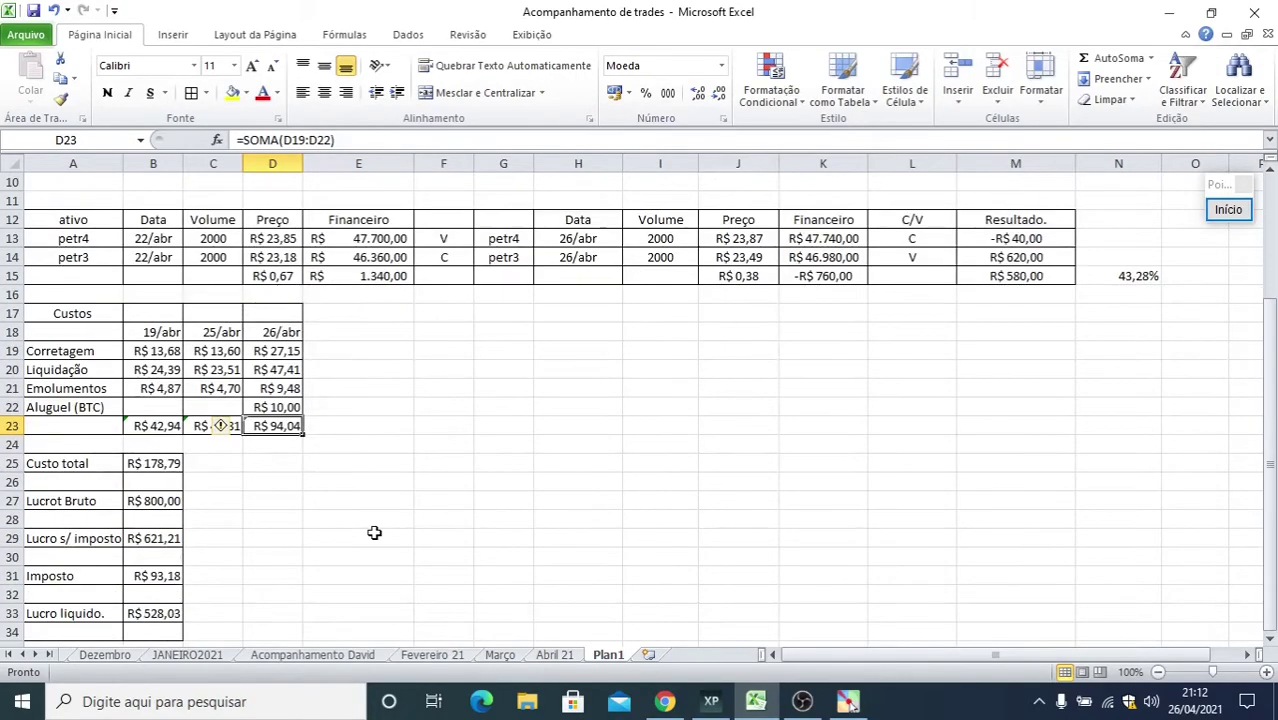
left_click(525, 505)
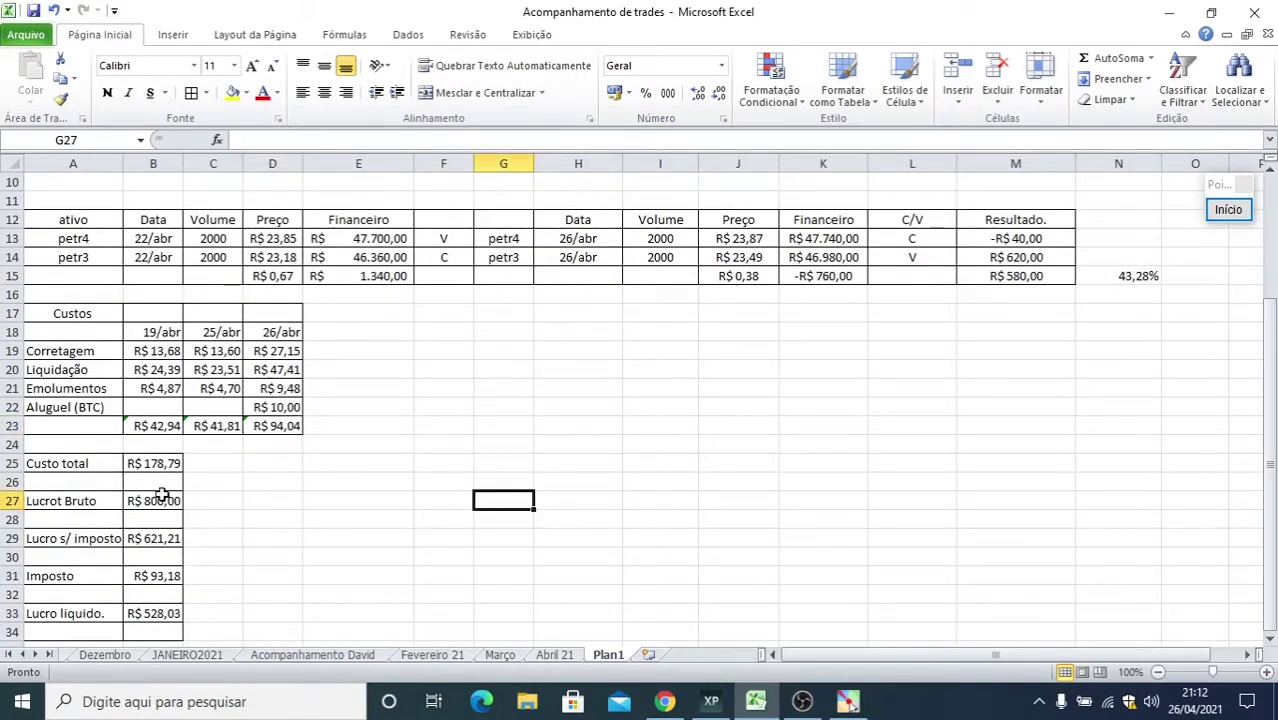
left_click(137, 465)
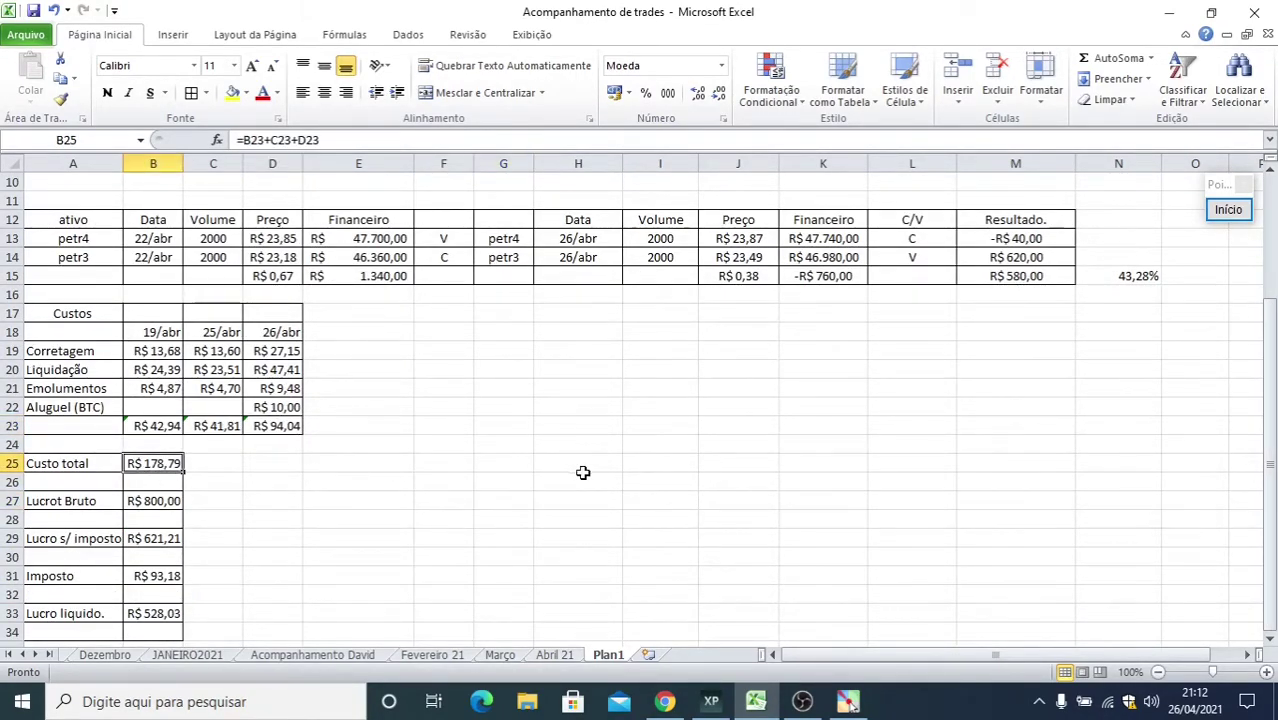
Step: Inspect the formulas for gross profit in B27, profit before tax in B29 and tax in B31 against the trade results
left_click(147, 502)
scroll(950, 418, "up", 2)
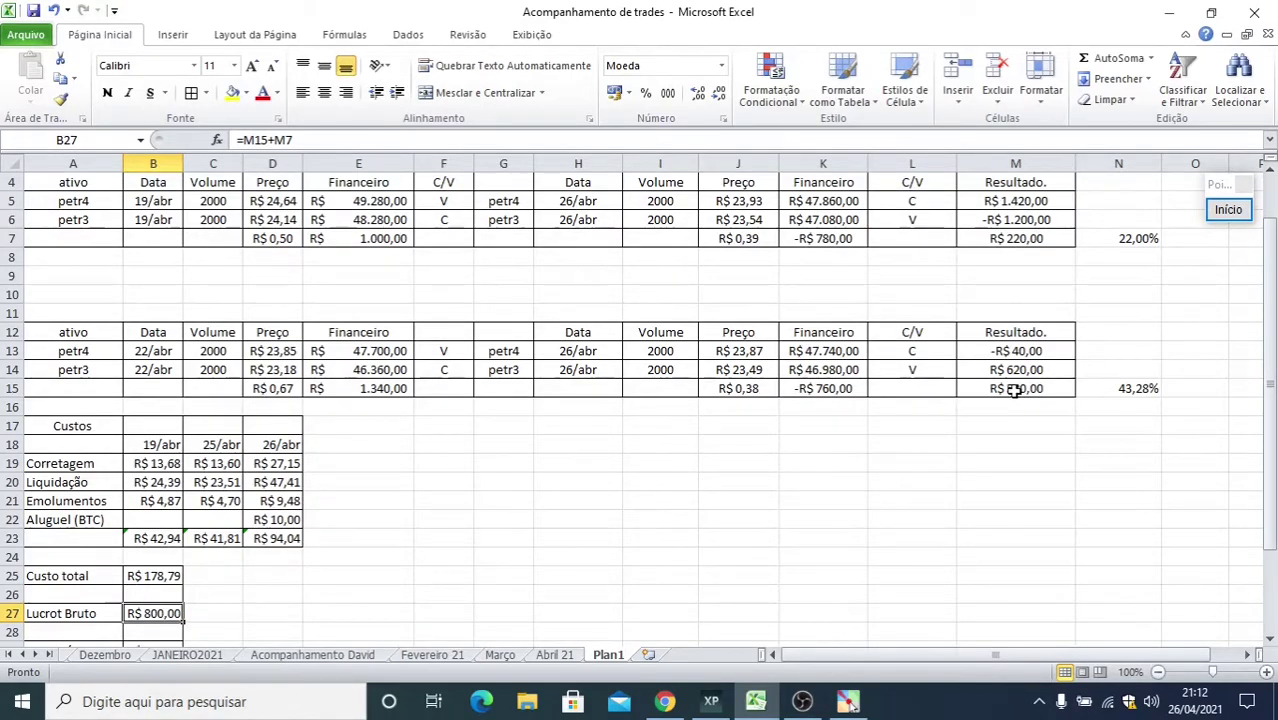
scroll(250, 566, "down", 1)
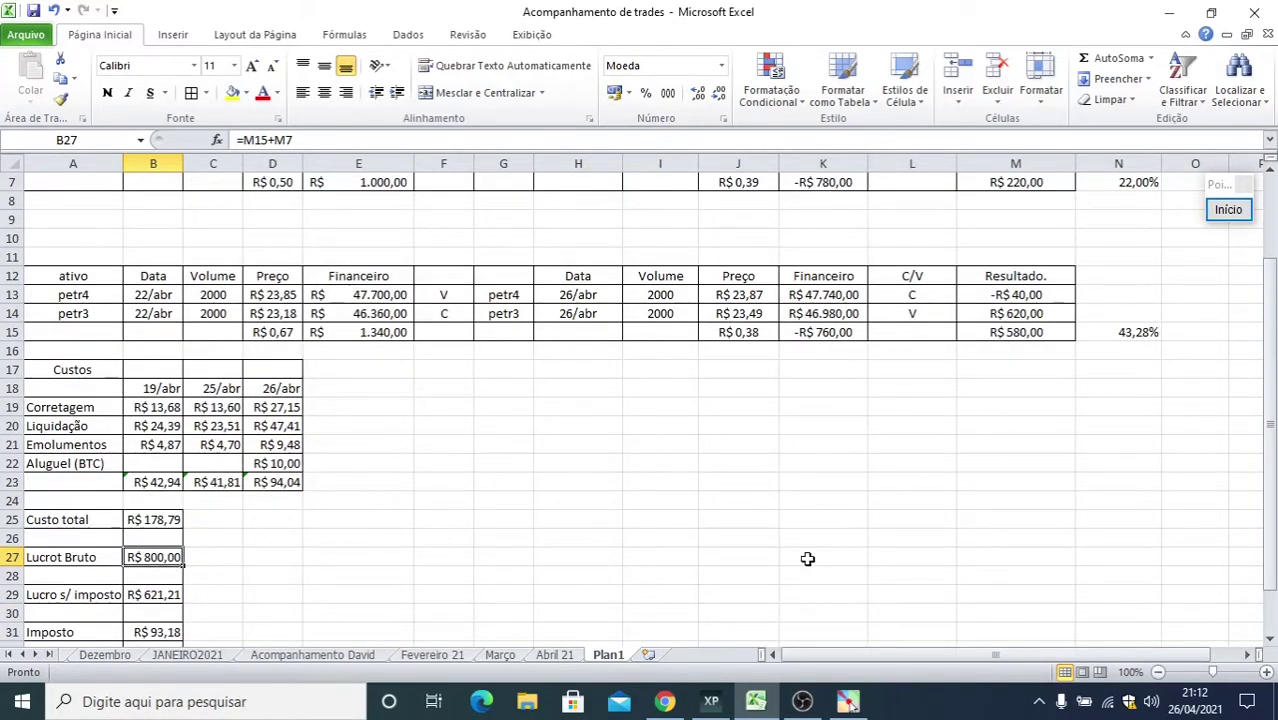
scroll(224, 572, "down", 2)
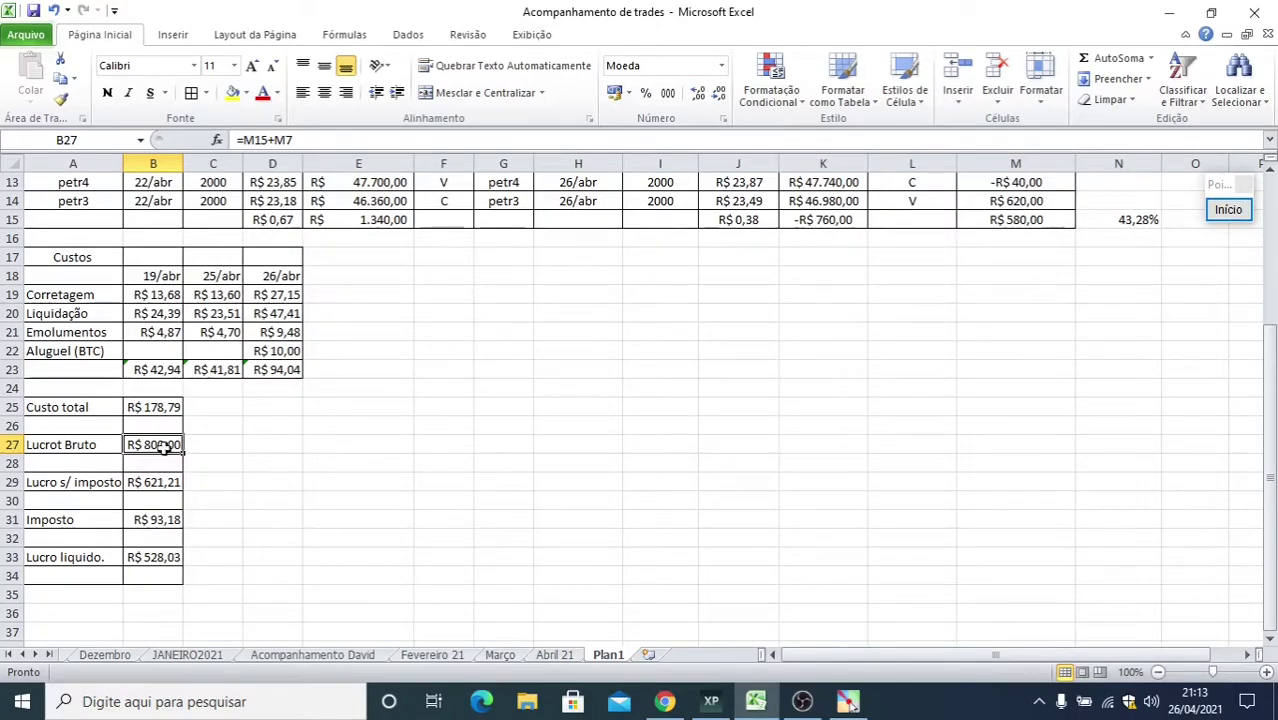
left_click(162, 482)
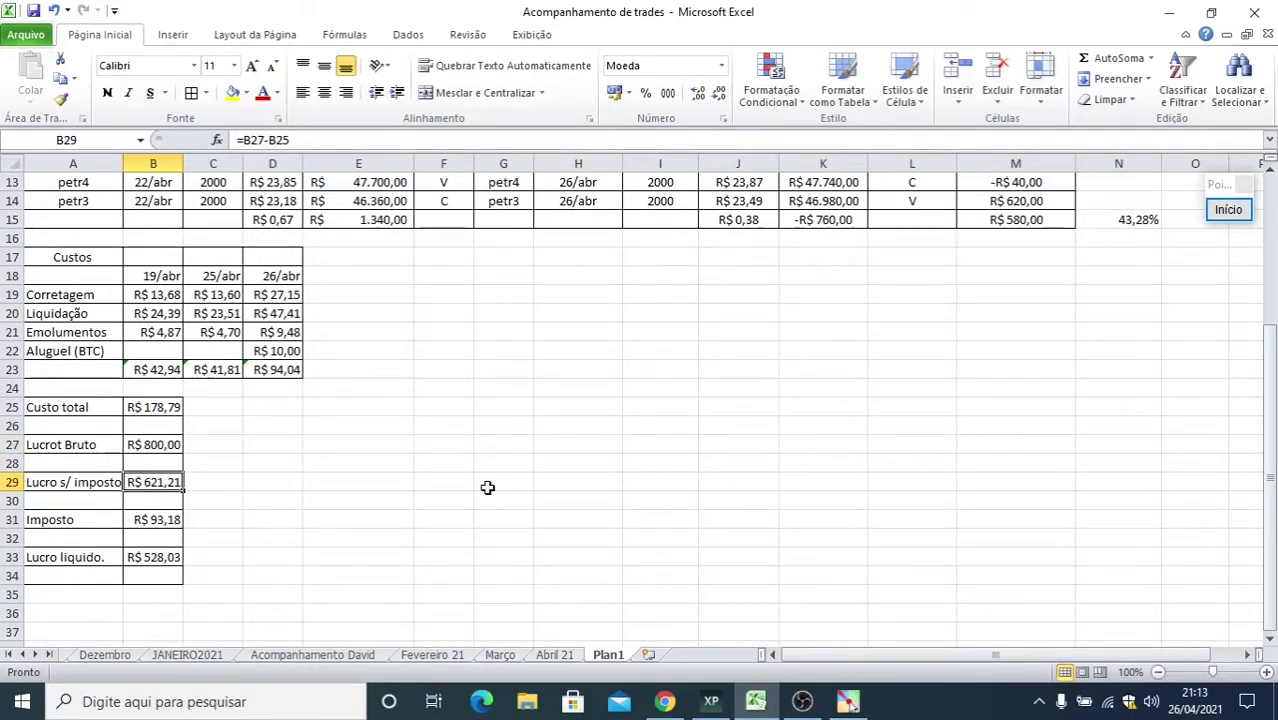
left_click(150, 519)
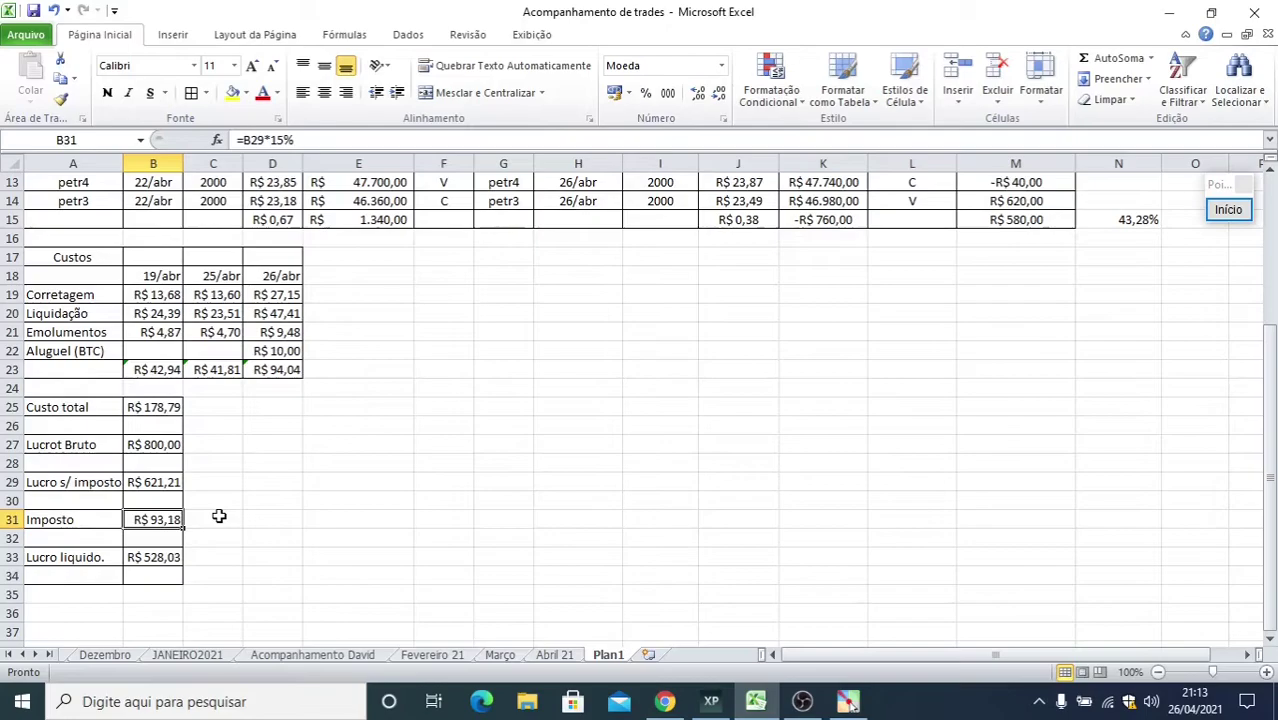
Step: Inspect the Lucro liquido formula in B33 and compare the net profit with the results of both trades above
scroll(200, 530, "down", 1)
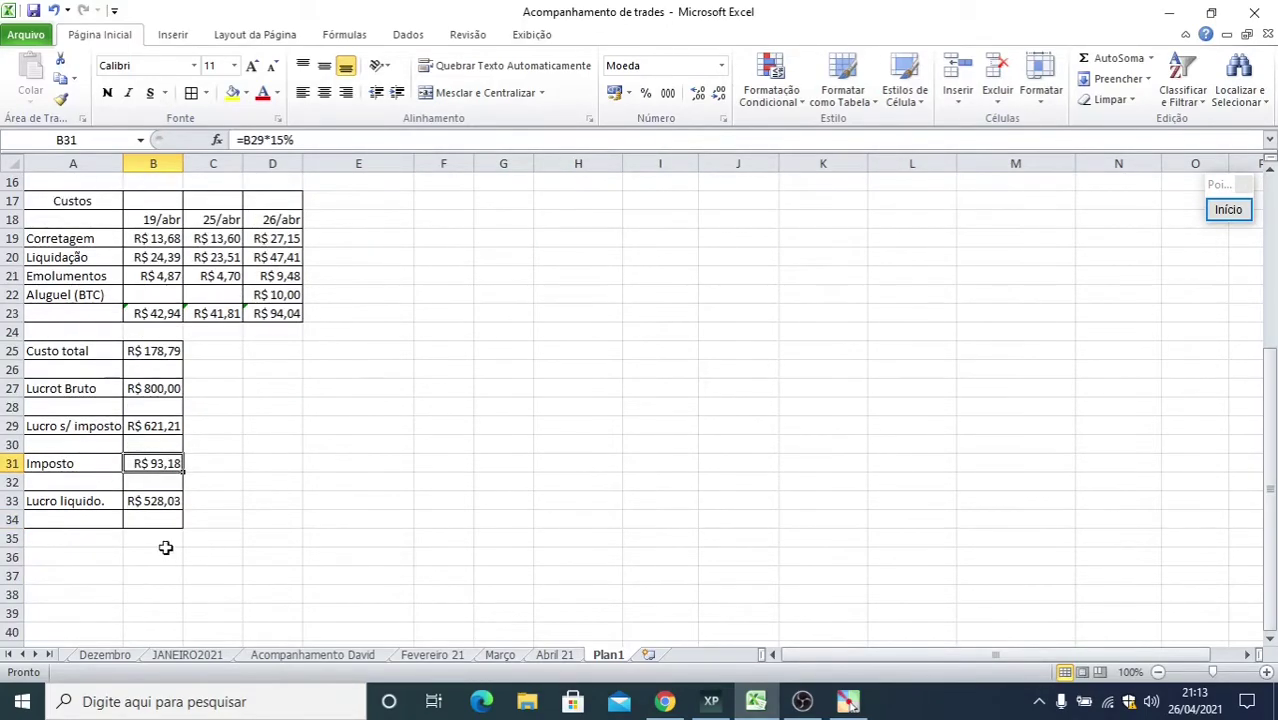
left_click(163, 501)
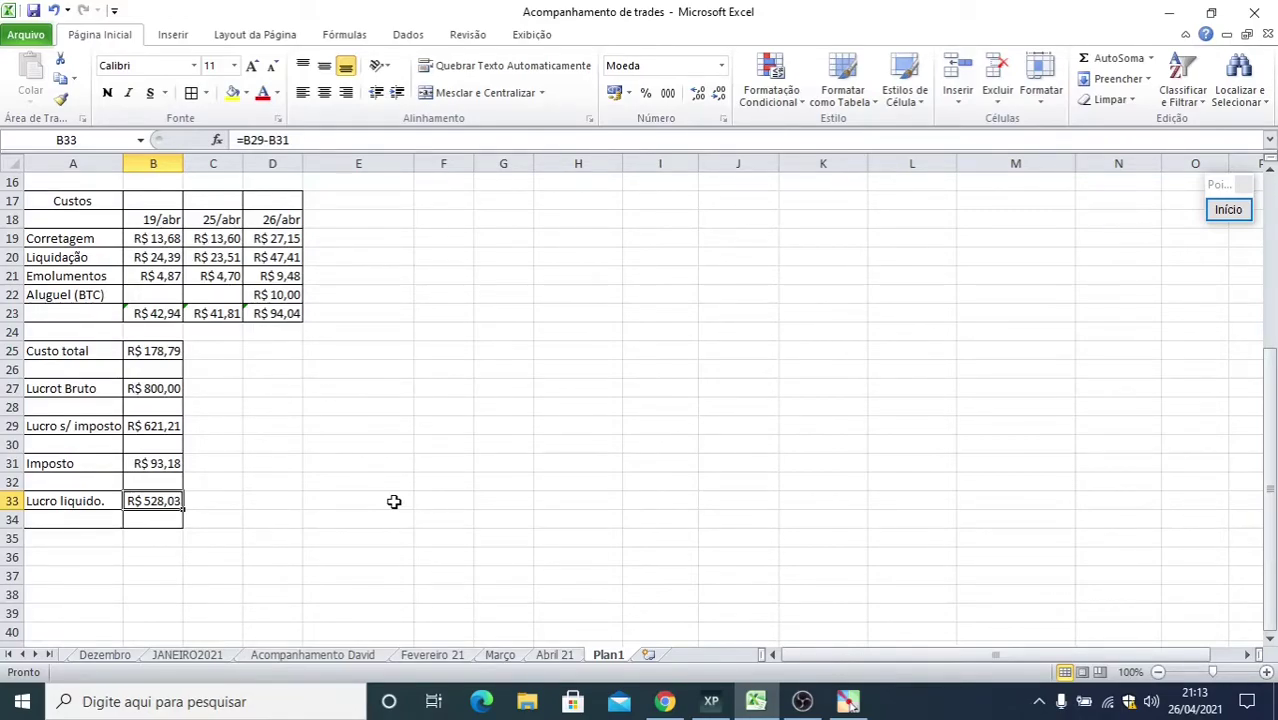
scroll(394, 501, "up", 5)
scroll(394, 501, "down", 4)
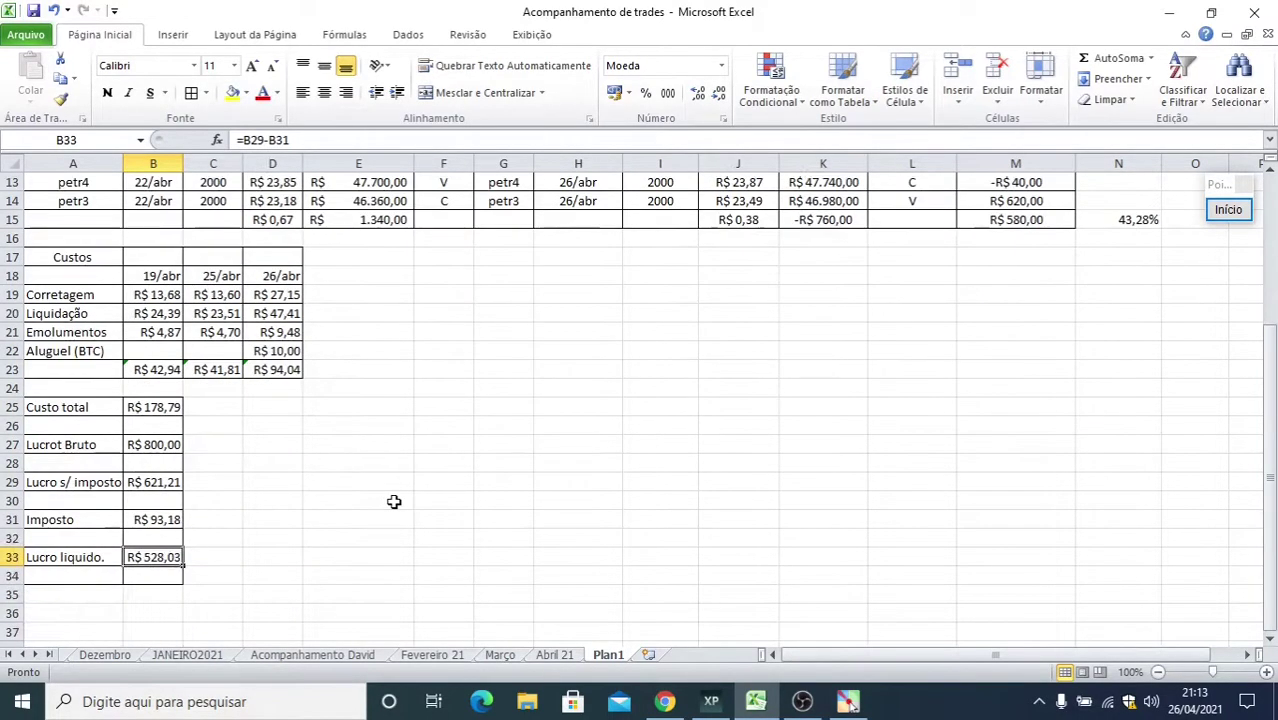
scroll(394, 501, "up", 4)
scroll(394, 501, "down", 5)
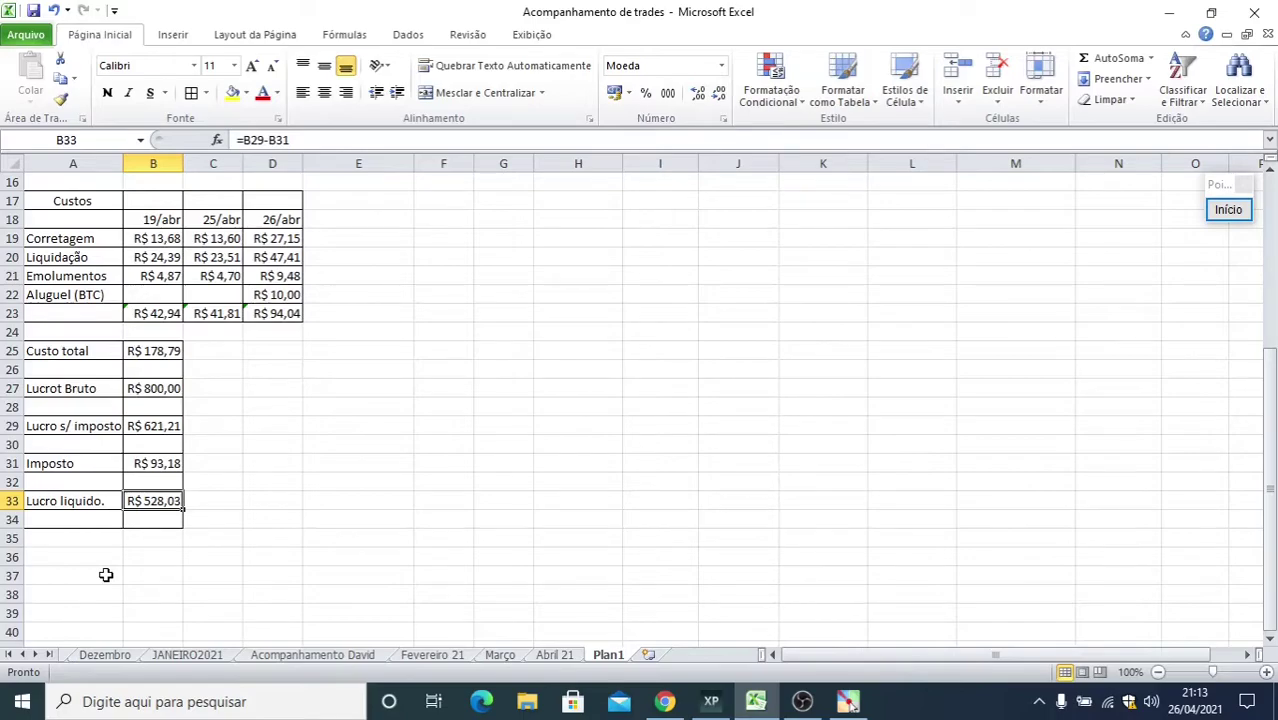
scroll(553, 444, "up", 5)
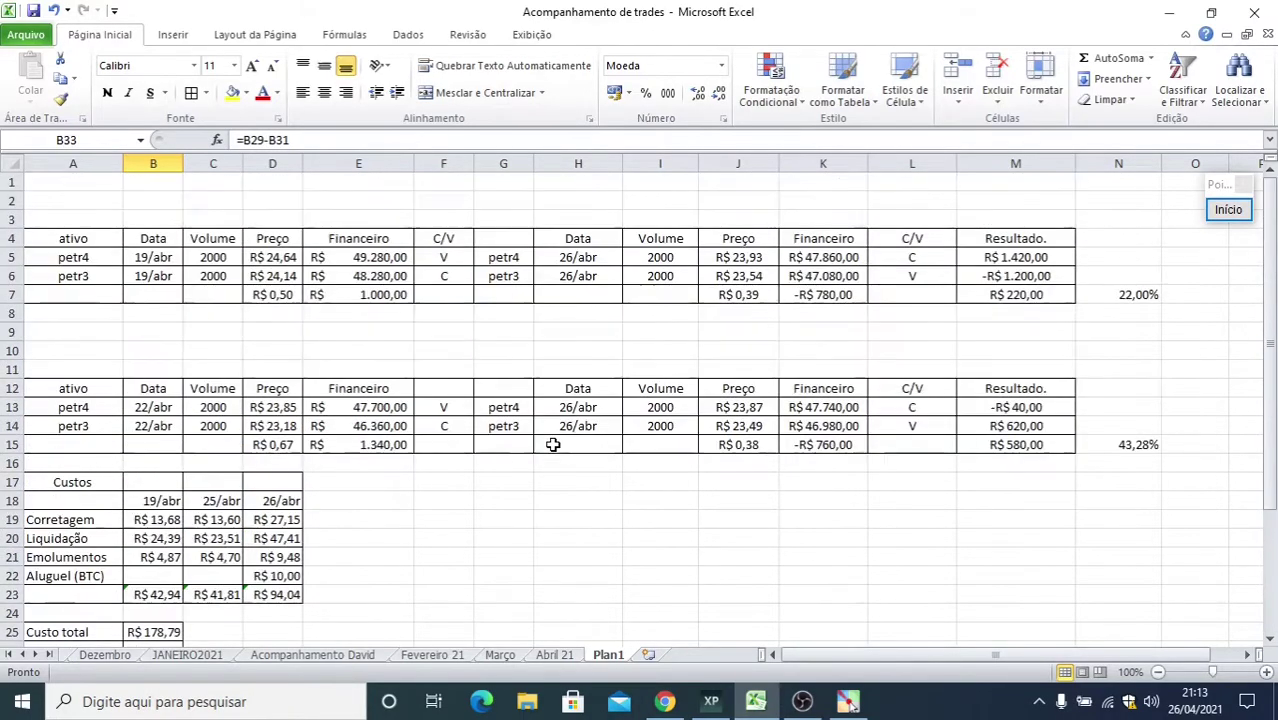